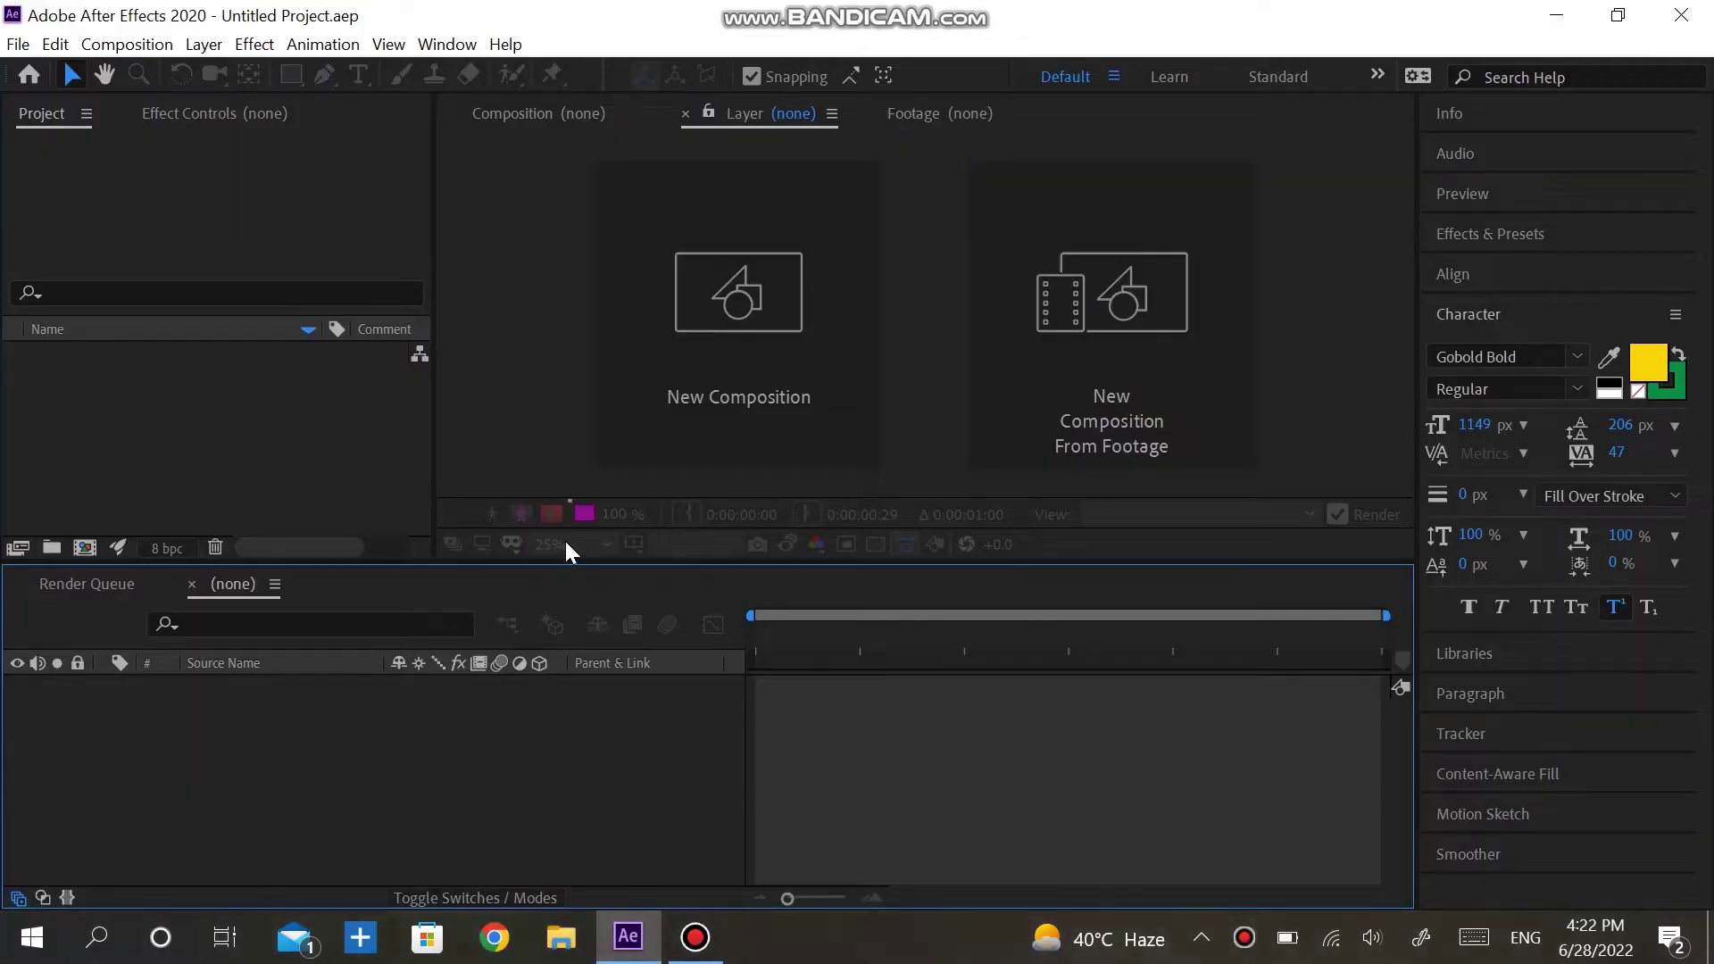
Step: Create a 1920 x 1080 composition at 20 fps lasting 12 seconds and import the Bird - 46026.mp4 clip
{"action": "left_click", "coordinate": [636, 411]}
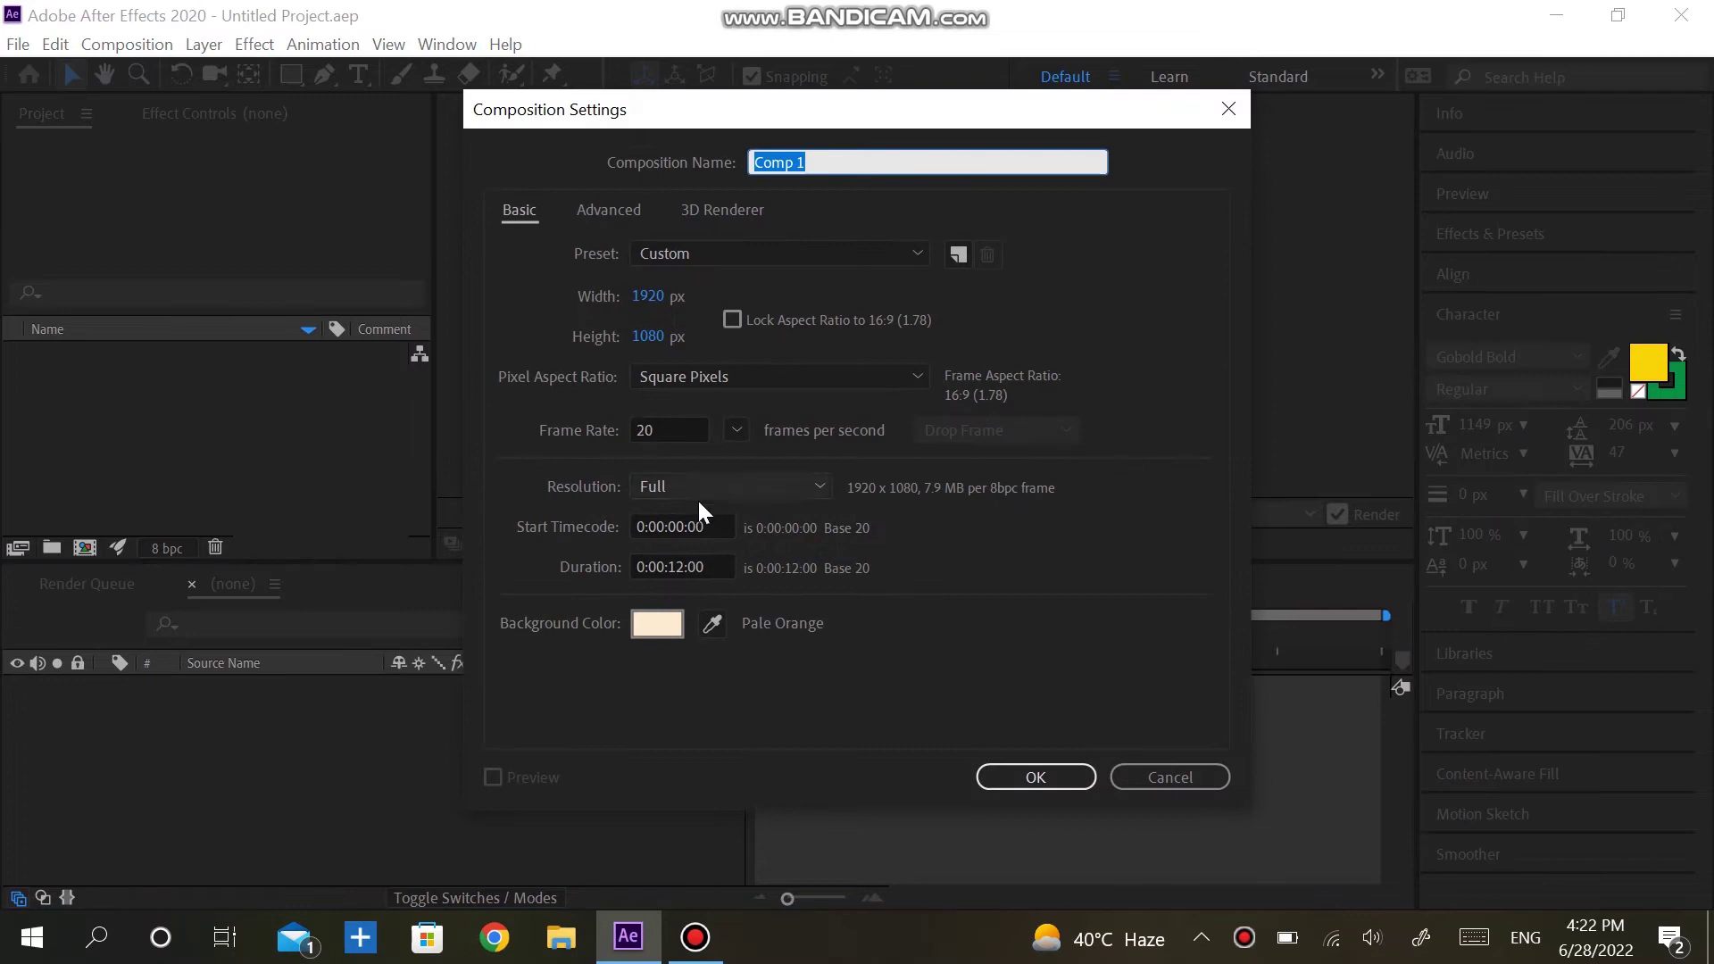
{"action": "left_click", "coordinate": [1033, 777]}
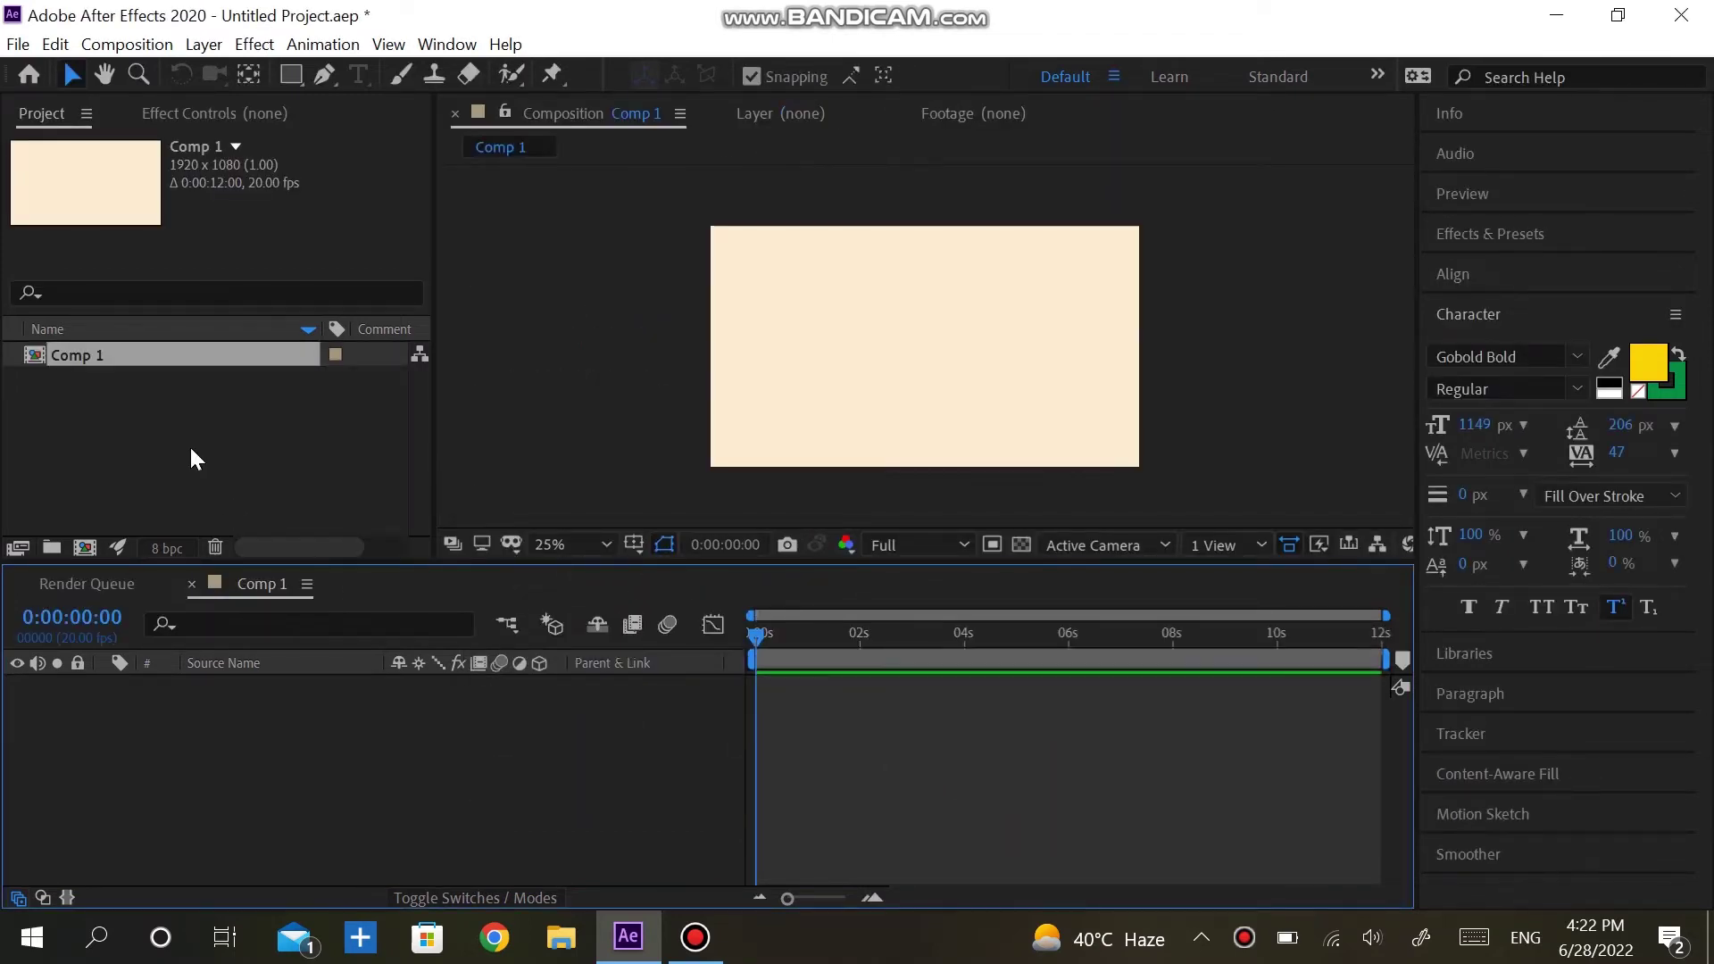
{"action": "double_click", "coordinate": [190, 443]}
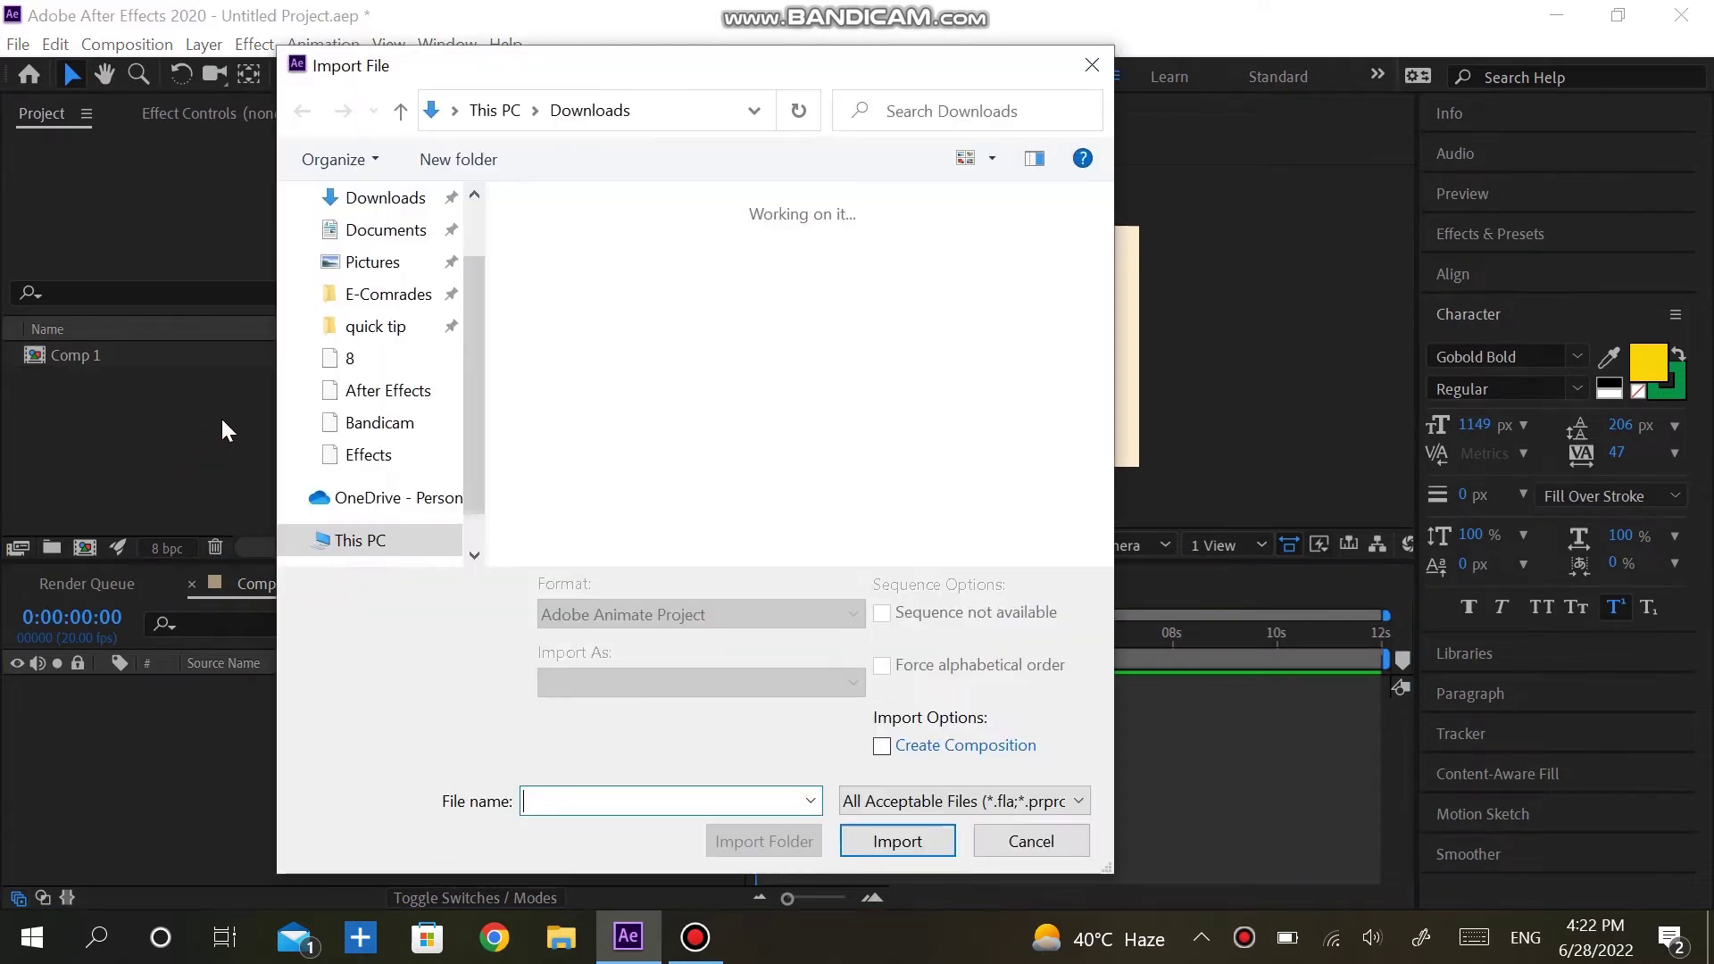
{"action": "double_click", "coordinate": [575, 270]}
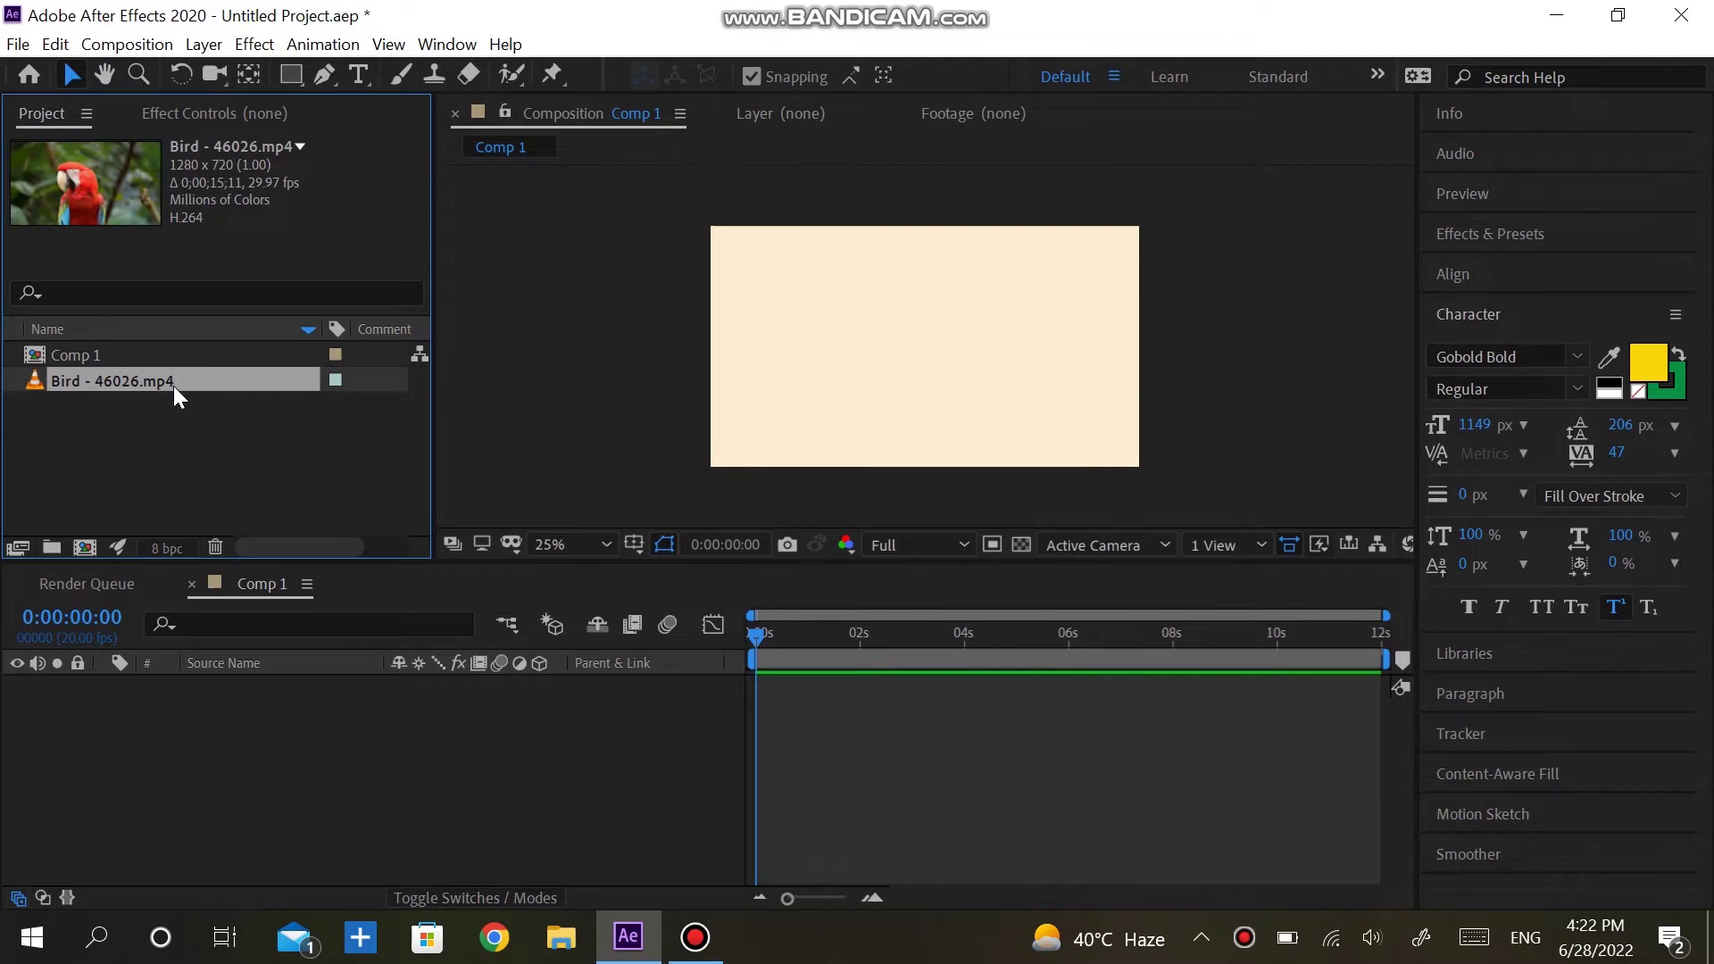
Step: Add the bird clip to the composition's timeline and scale it with Fit to Comp
{"action": "left_click_drag", "start_coordinate": [173, 388], "coordinate": [302, 709]}
{"action": "right_click", "coordinate": [266, 689]}
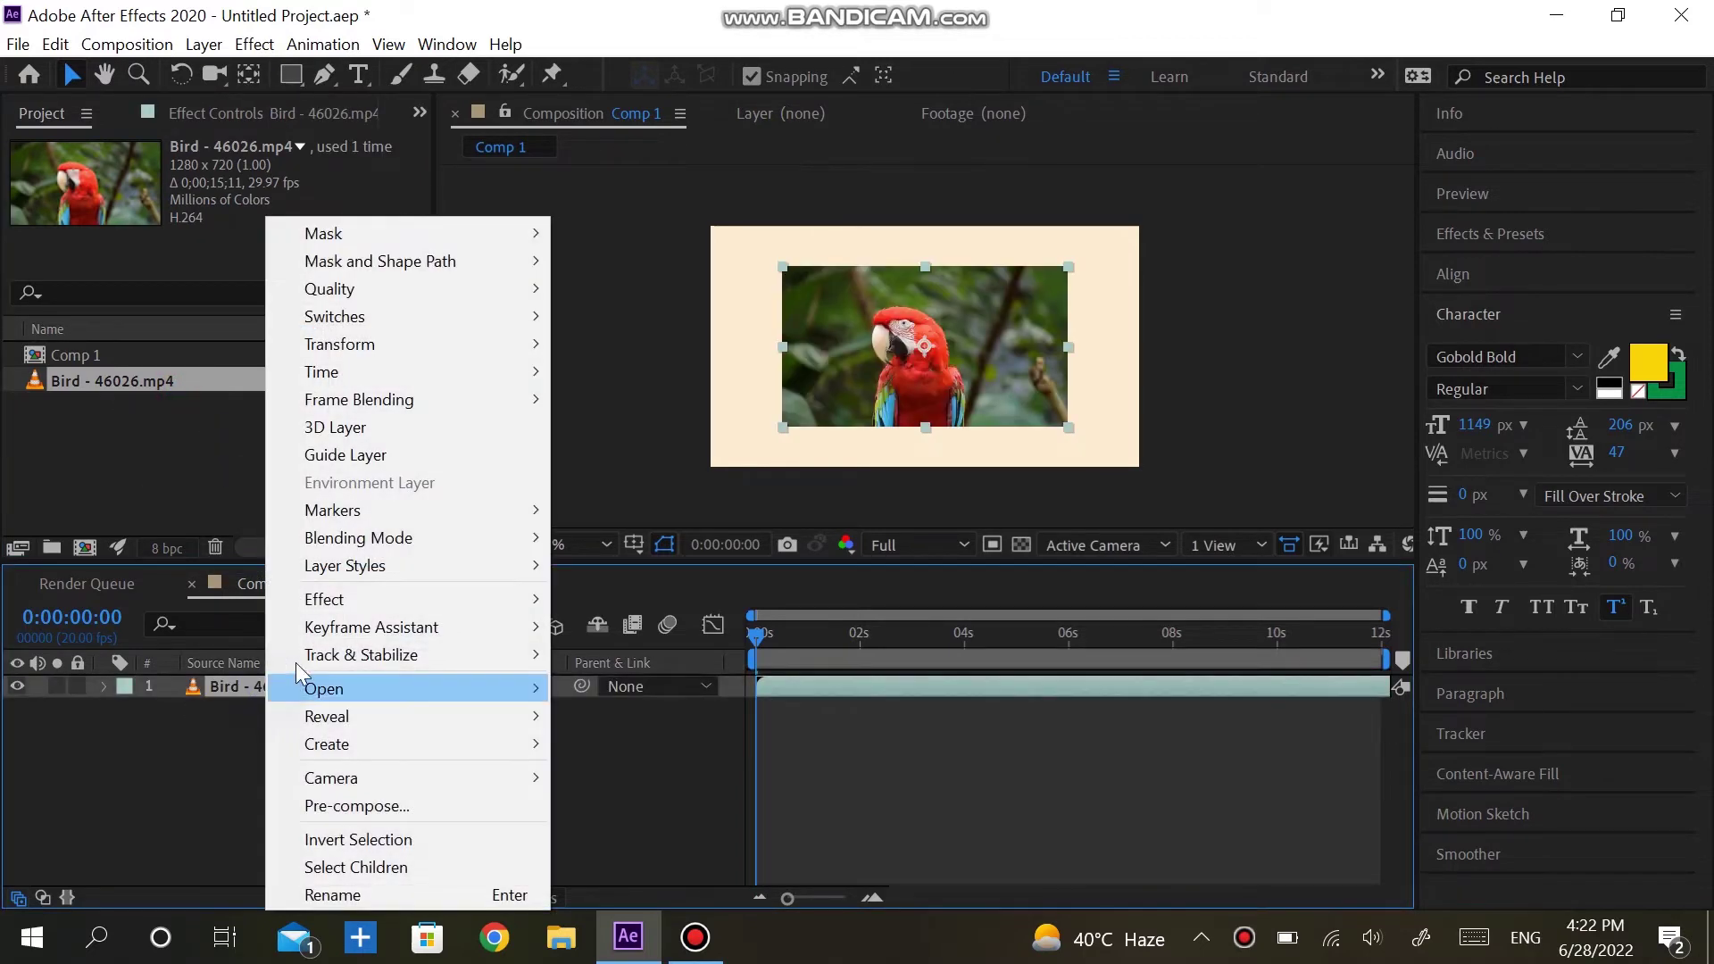
{"action": "mouse_move", "coordinate": [414, 348]}
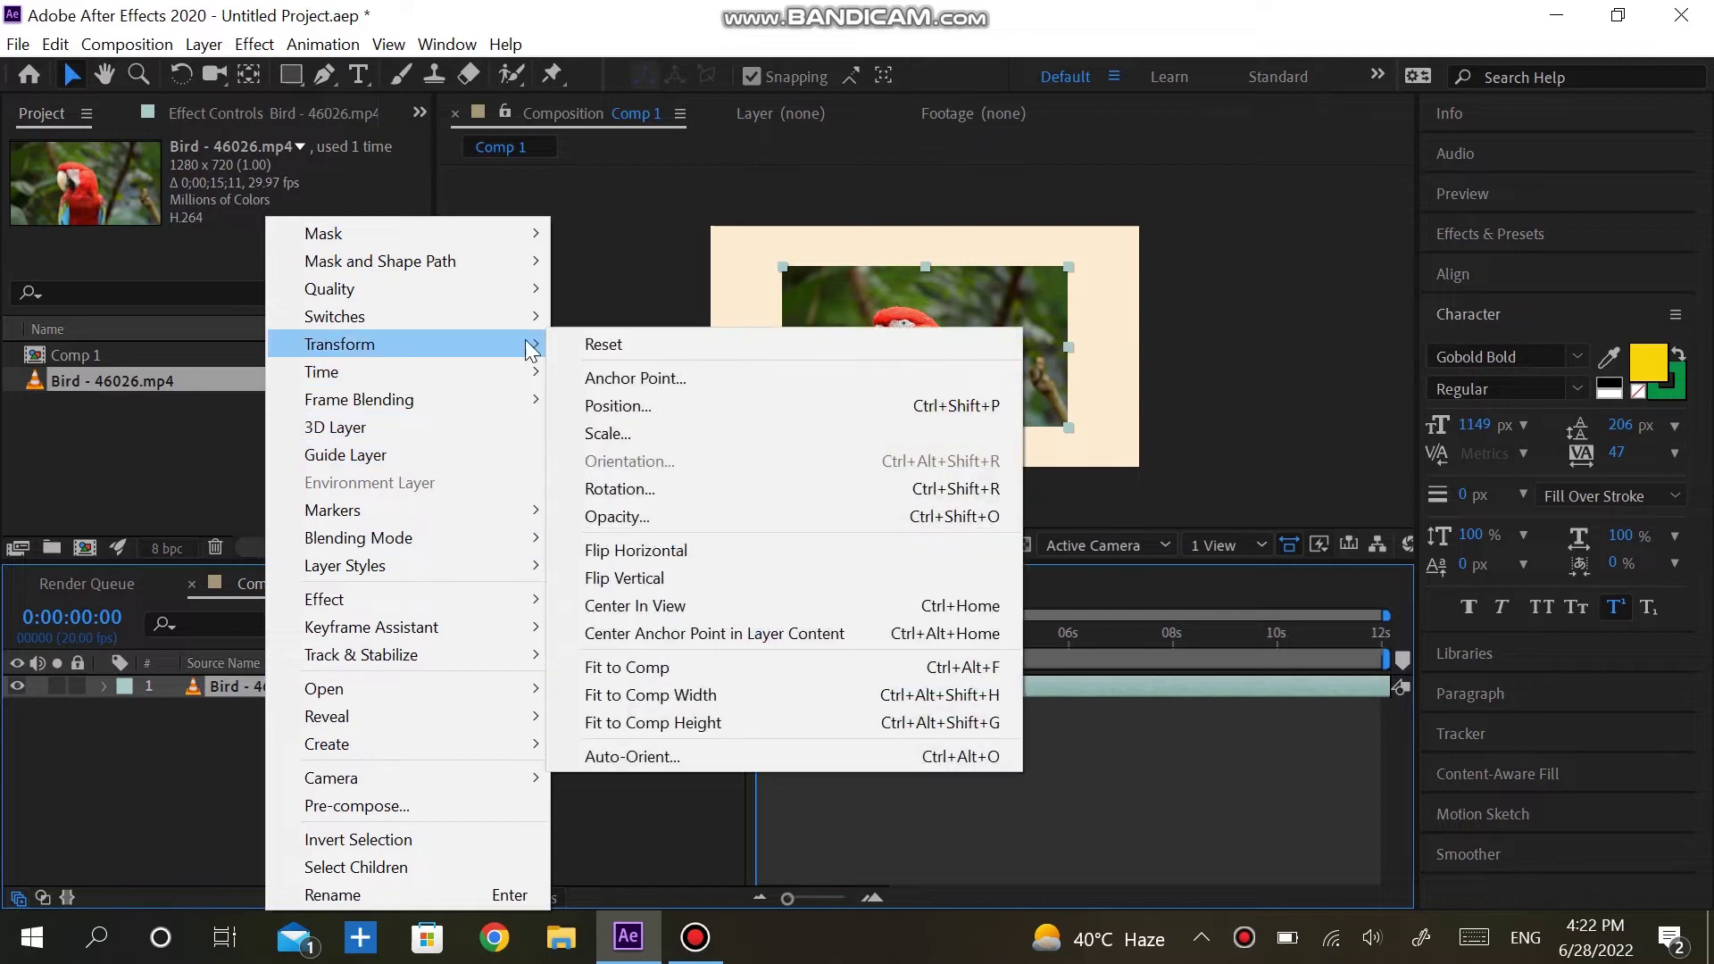
{"action": "left_click", "coordinate": [734, 668]}
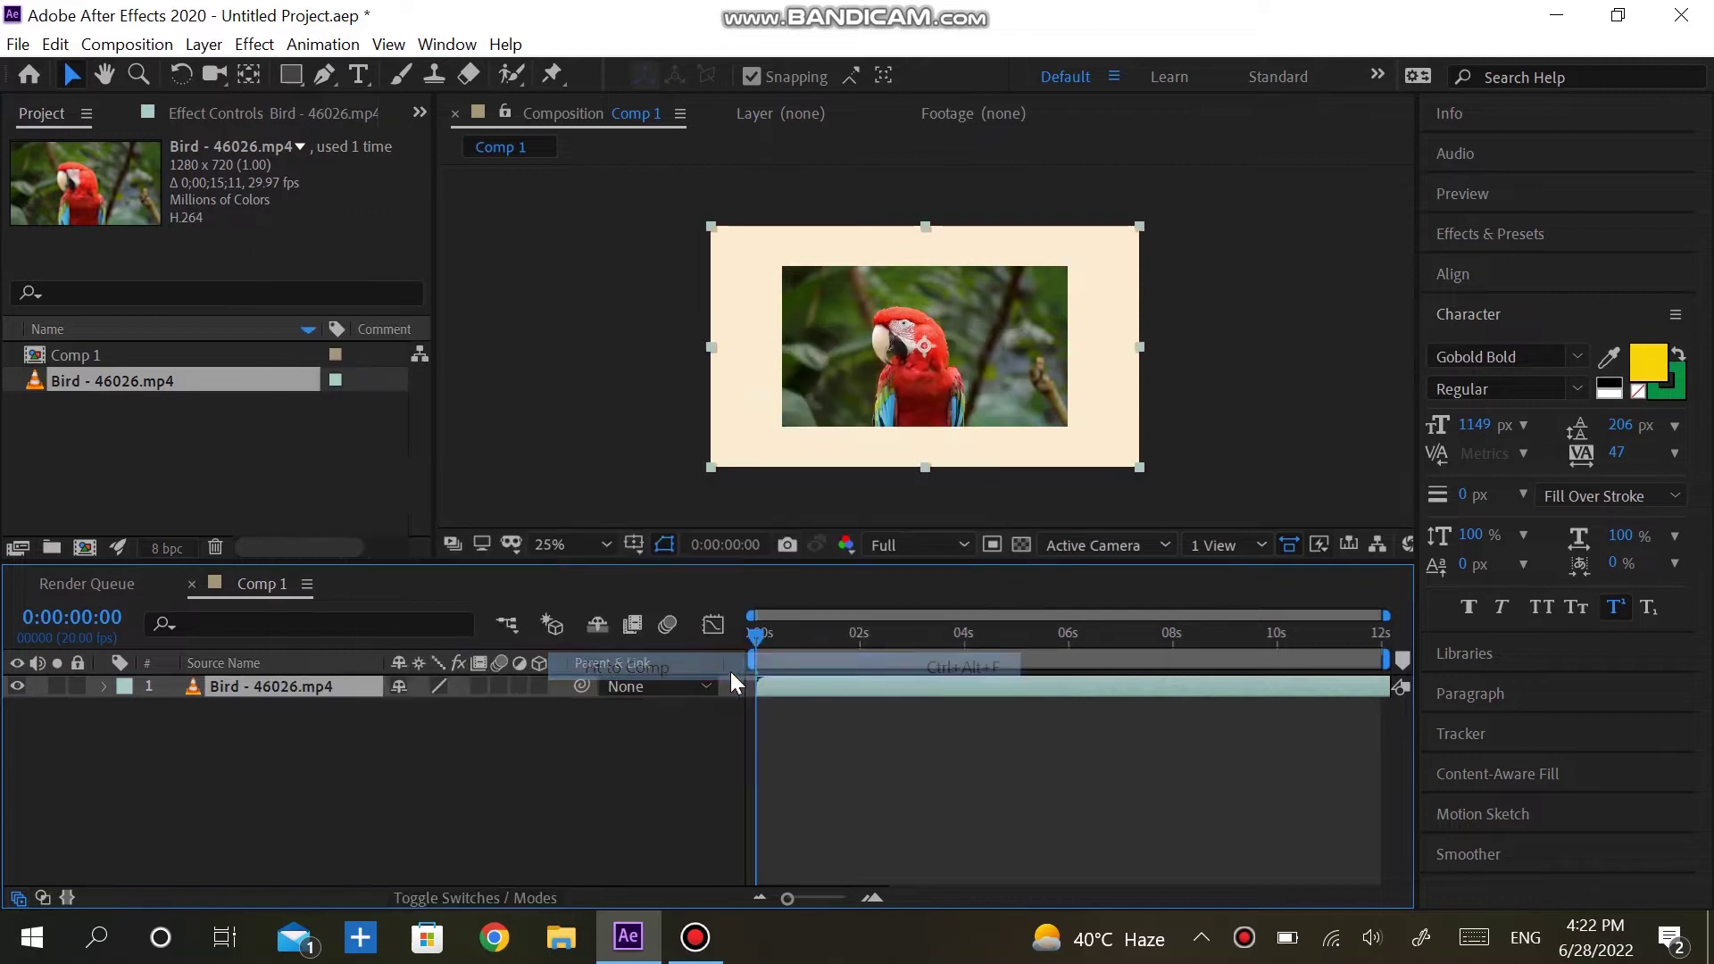
{"action": "left_click", "coordinate": [542, 748]}
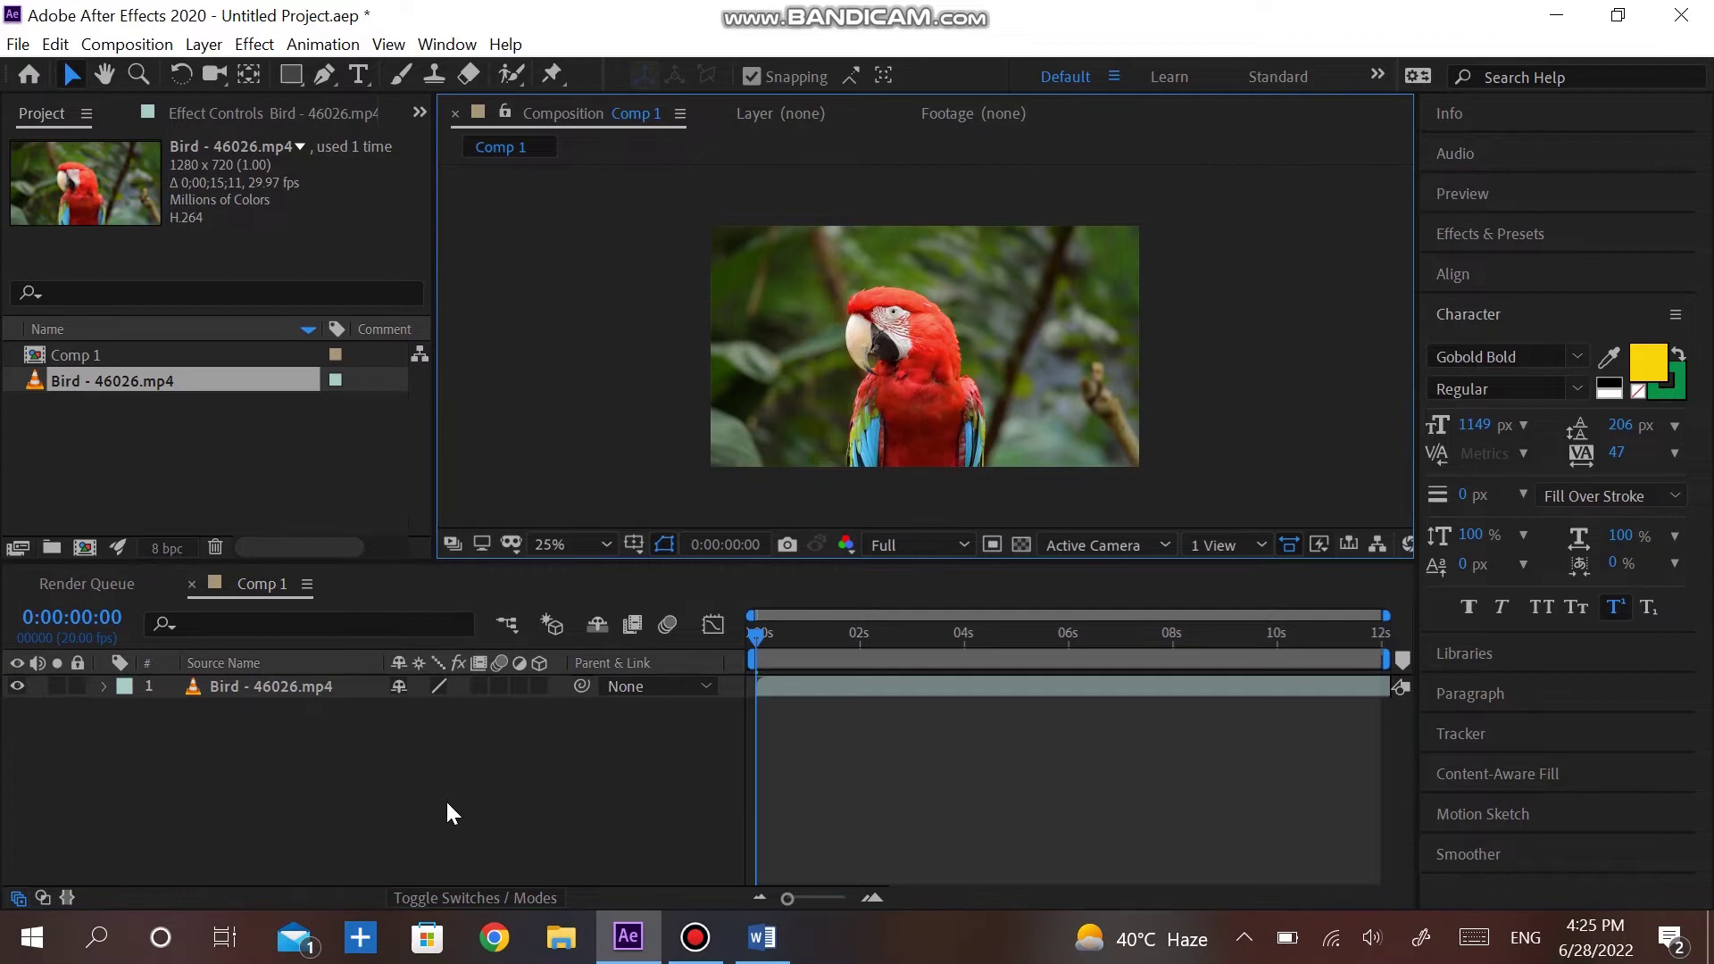
Step: Create a text layer reading "Parrot" over the footage
{"action": "left_click", "coordinate": [358, 74]}
{"action": "left_click", "coordinate": [752, 346]}
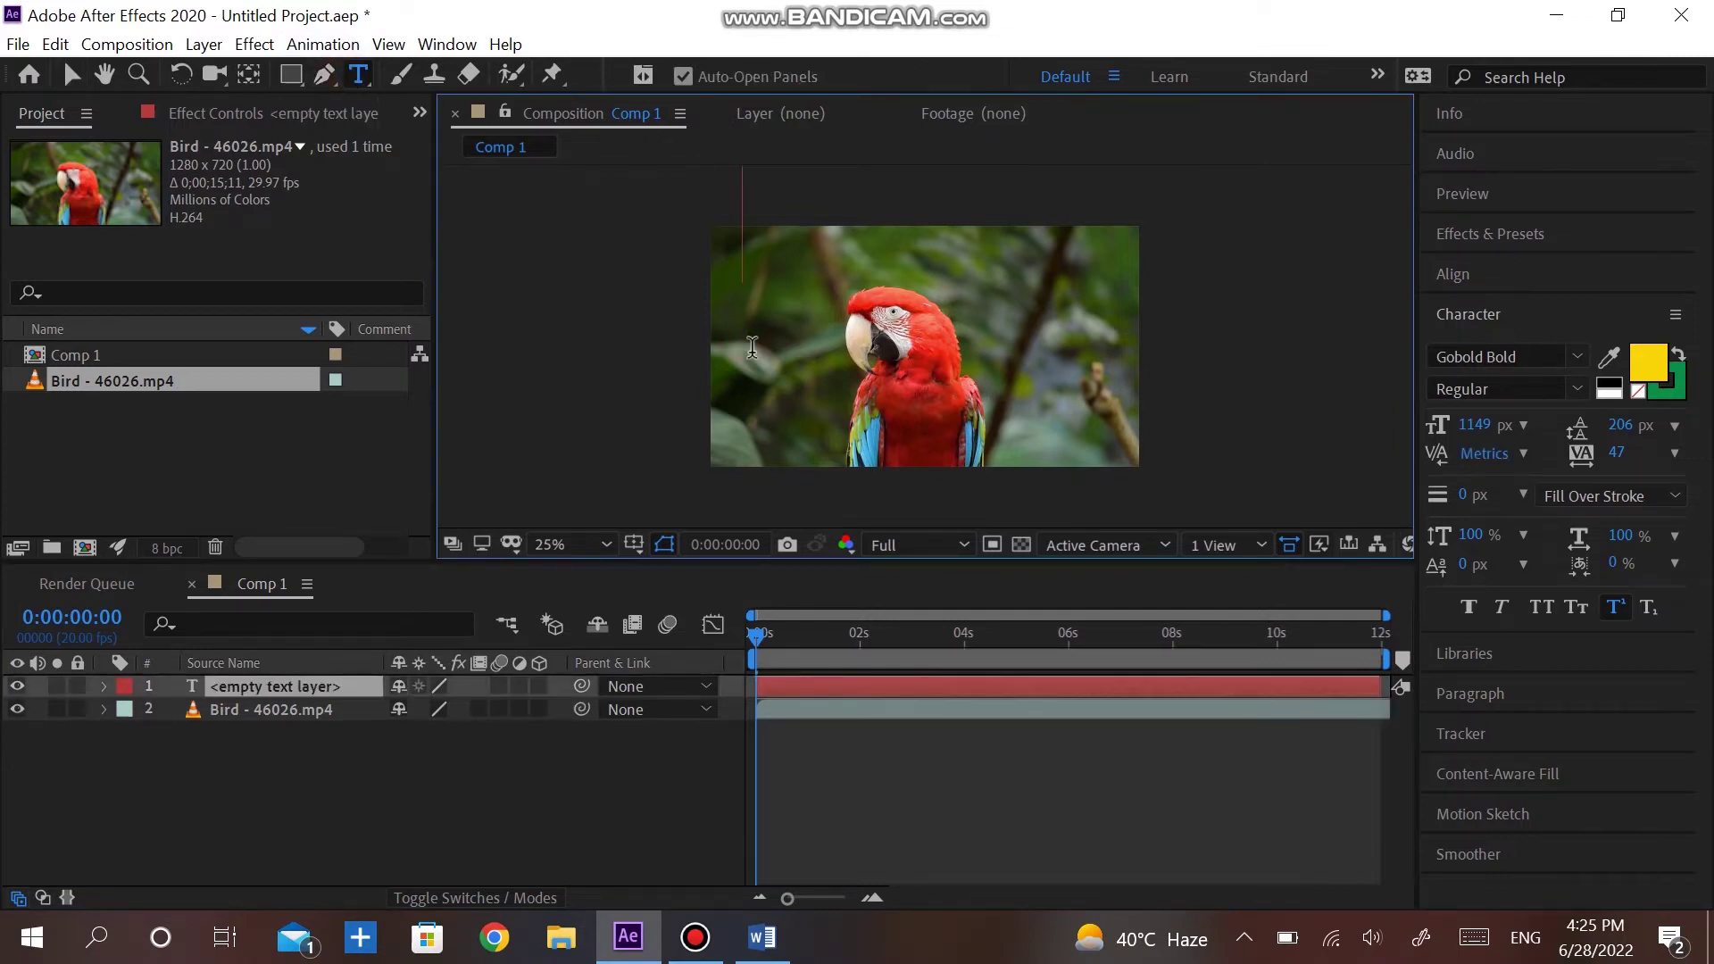
{"action": "type", "text": "Parrot"}
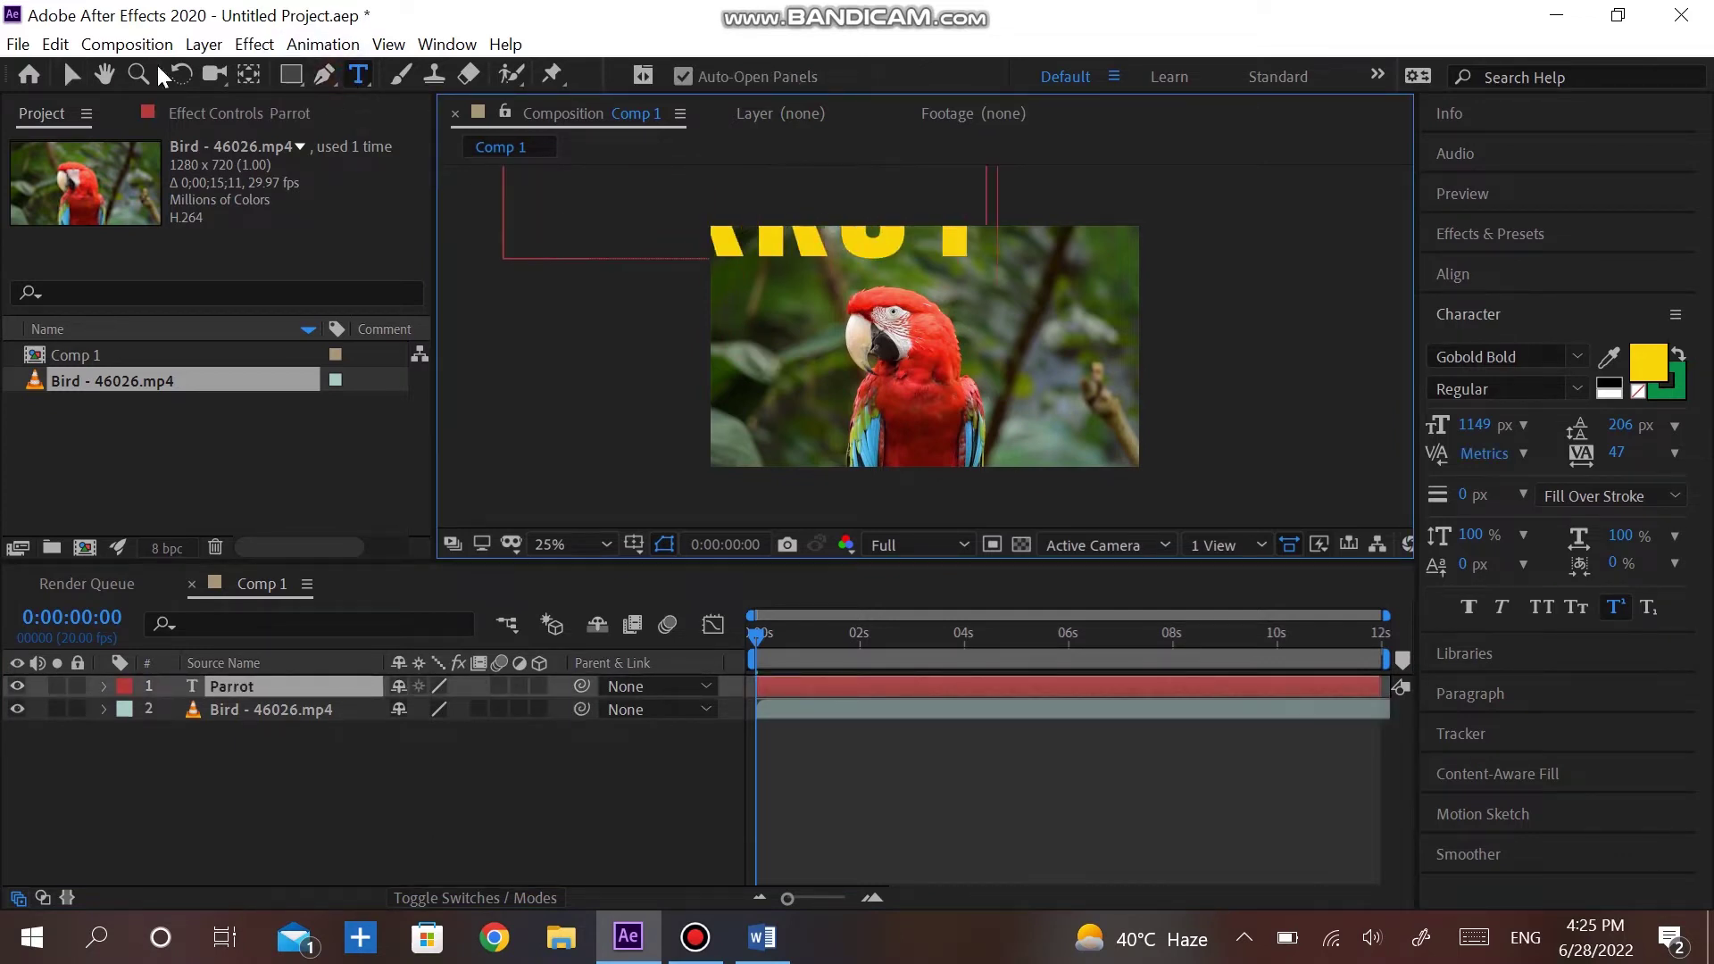
Step: Move the Parrot text down over the bird so it spans the frame, and centre its anchor point on the text
{"action": "left_click", "coordinate": [71, 74]}
{"action": "left_click_drag", "start_coordinate": [804, 253], "coordinate": [990, 437]}
{"action": "left_click", "coordinate": [319, 688]}
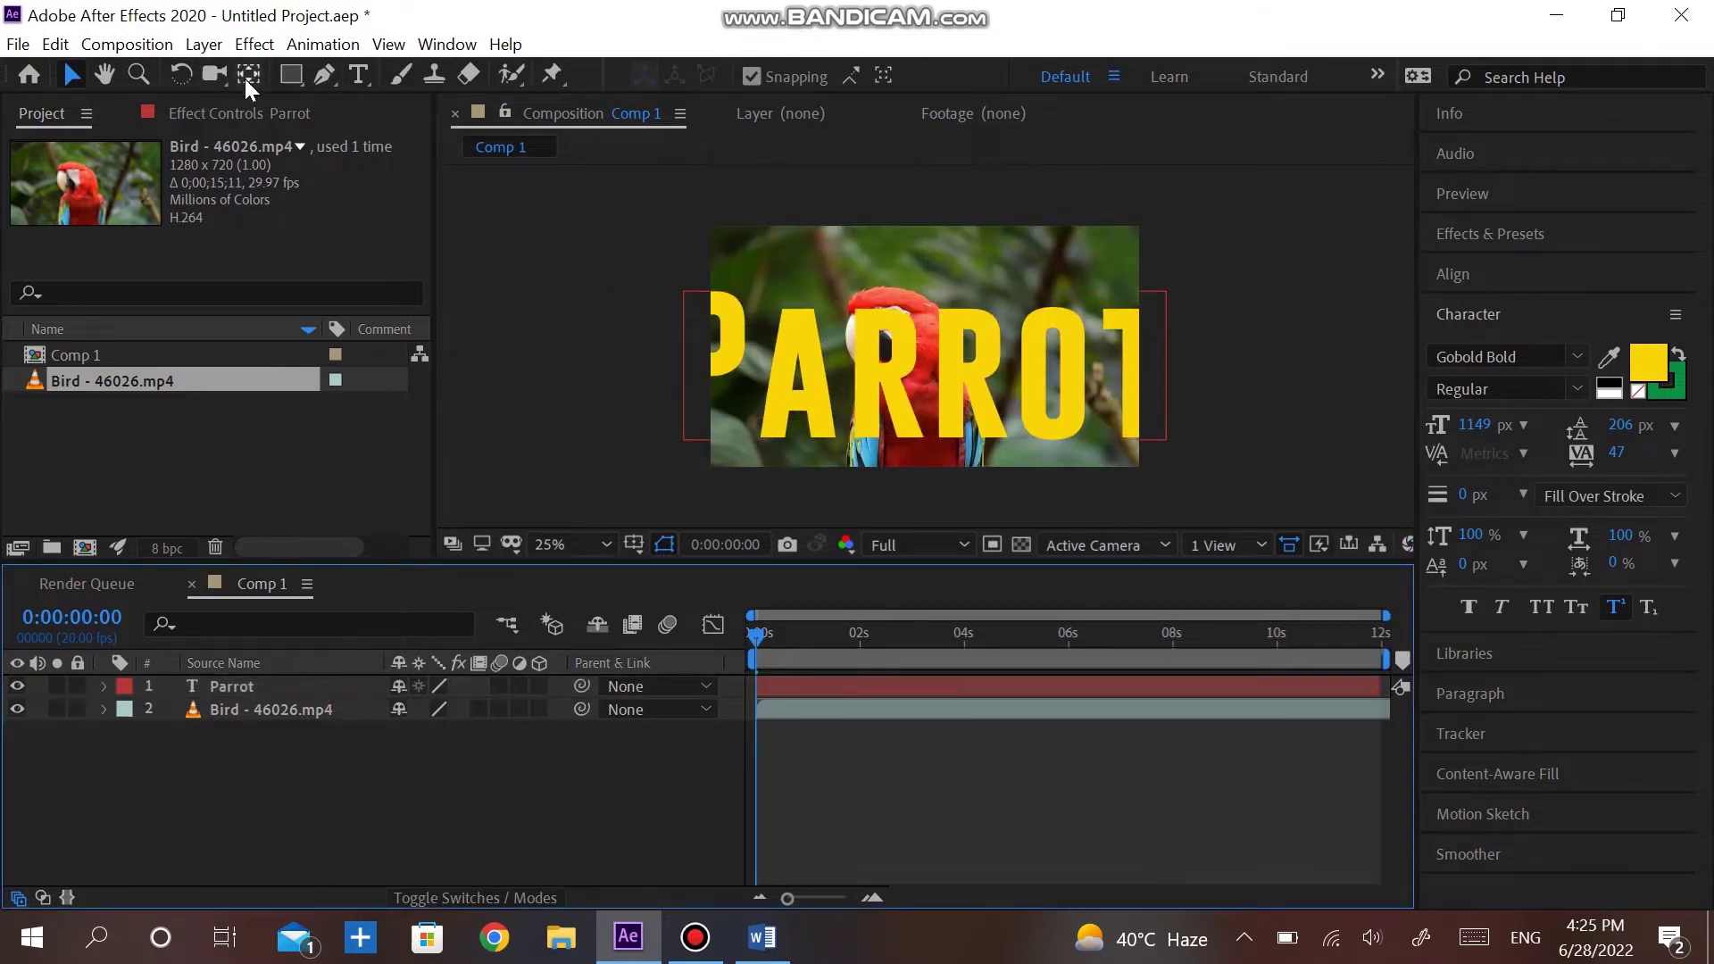
{"action": "left_click", "coordinate": [326, 687]}
{"action": "left_click", "coordinate": [247, 76]}
{"action": "key", "text": "v"}
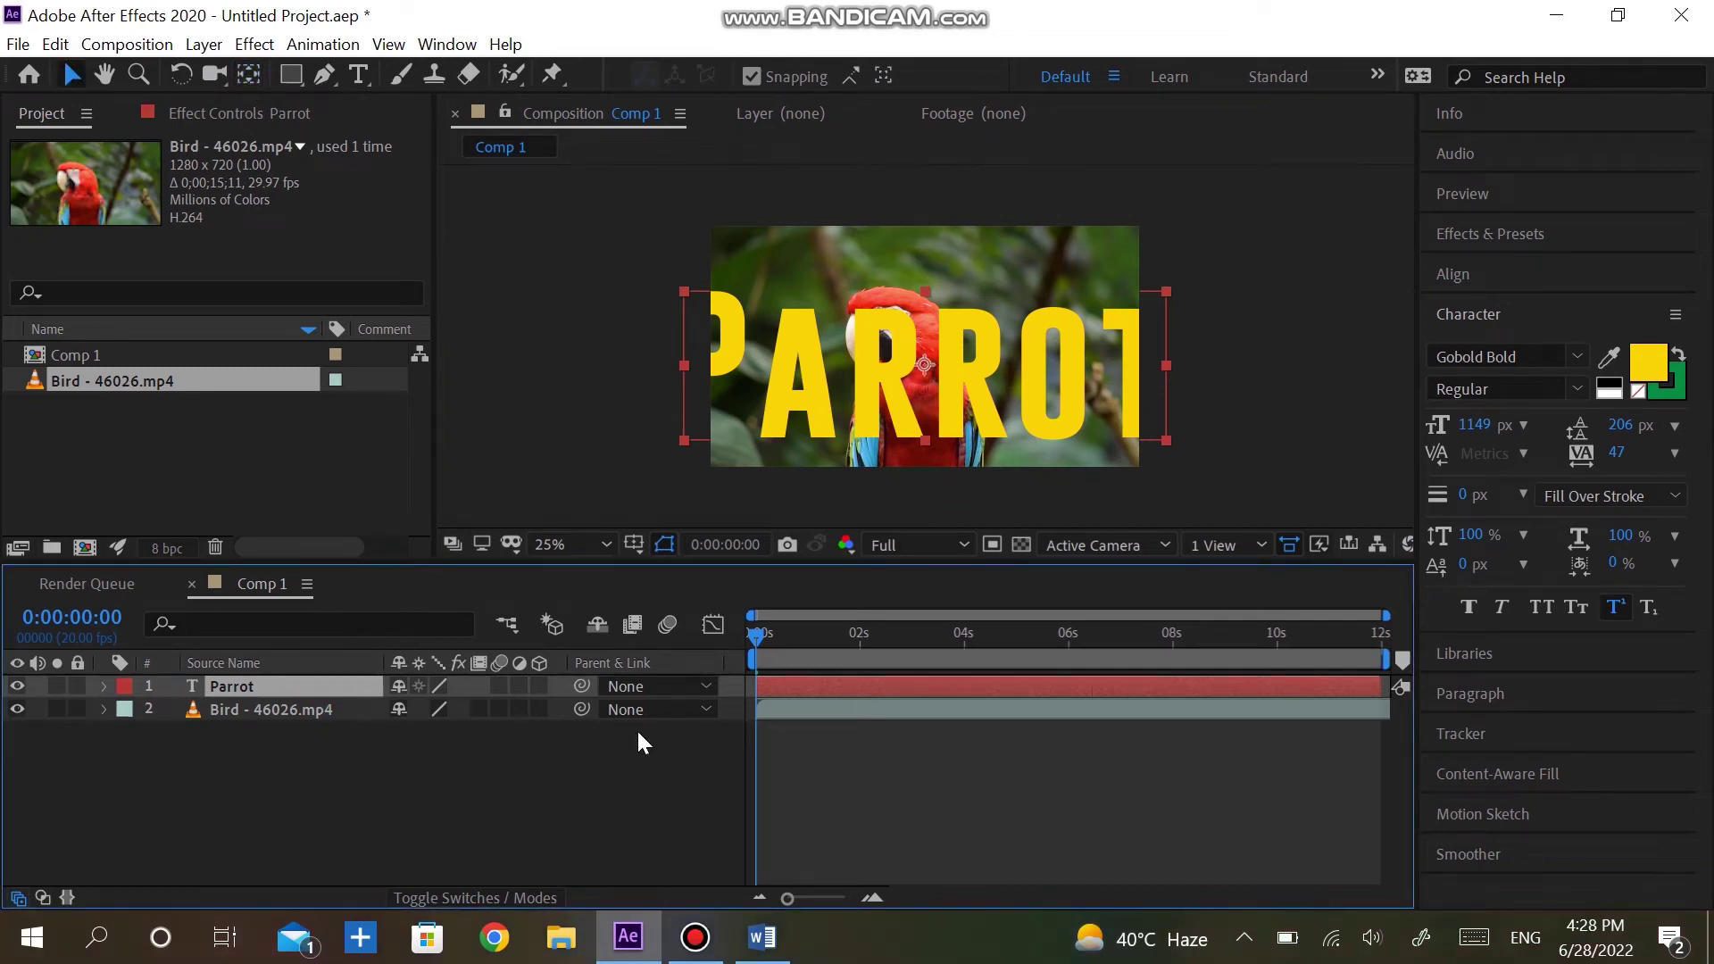
Step: Set the Parrot text's font size to 972 px and centre it vertically in the composition
{"action": "left_click", "coordinate": [977, 344]}
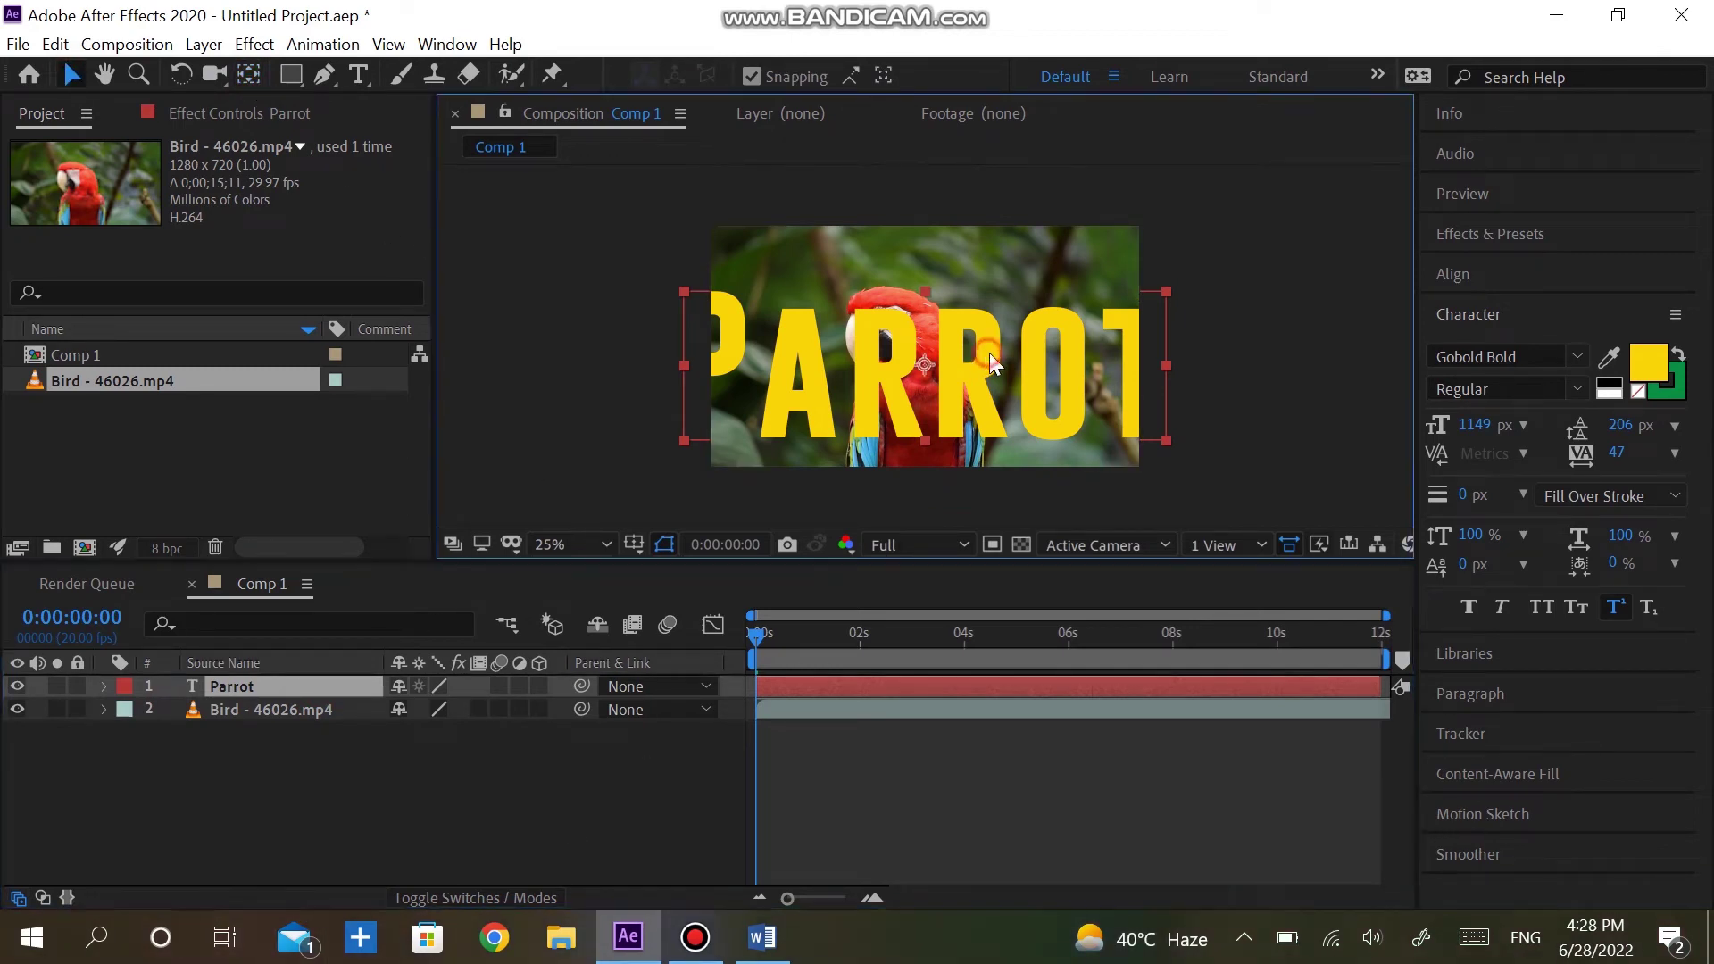
{"action": "left_click", "coordinate": [1453, 275]}
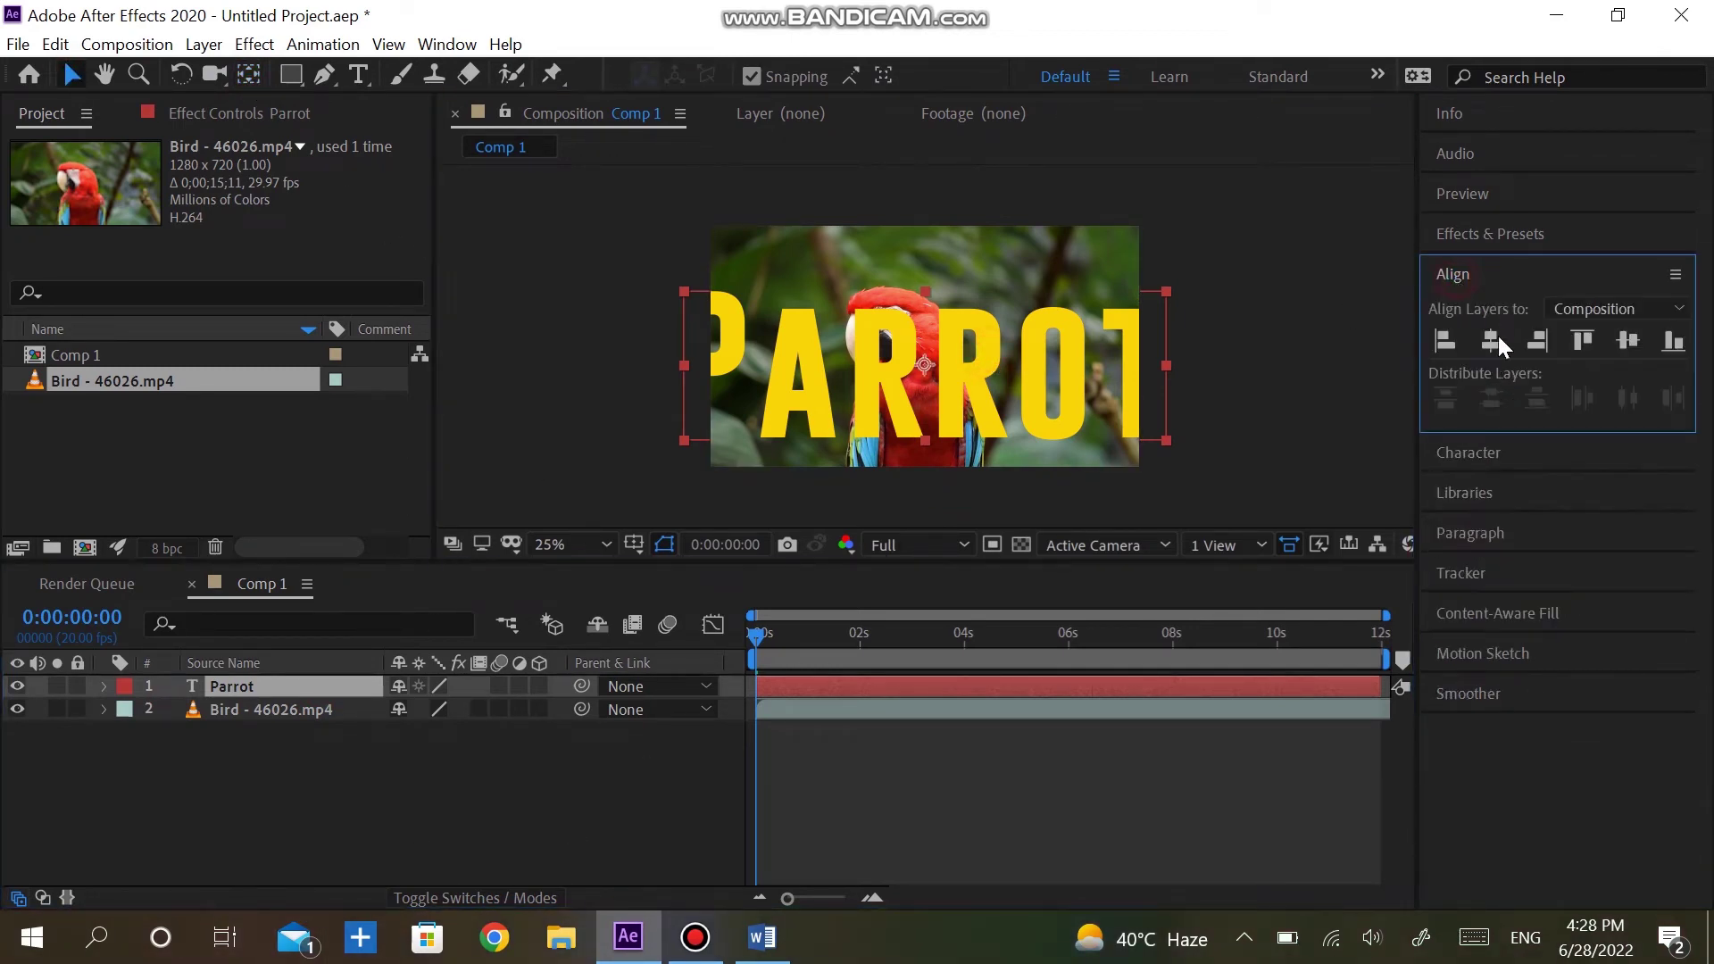
{"action": "left_click", "coordinate": [1628, 339]}
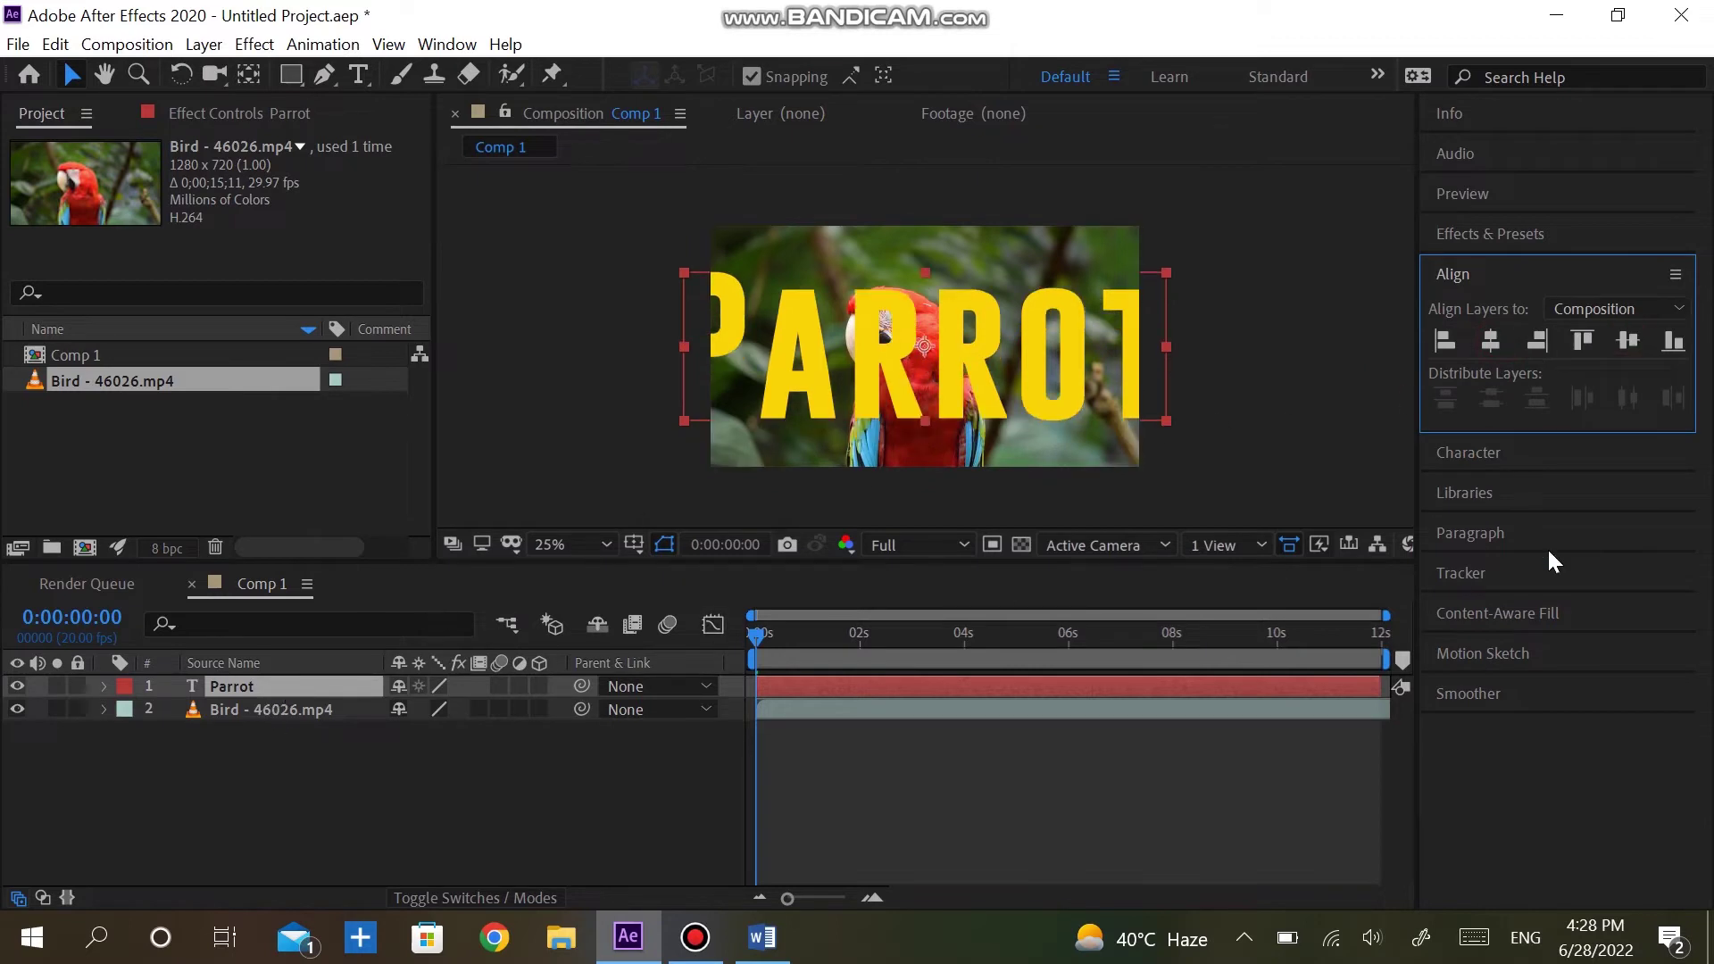
{"action": "left_click", "coordinate": [1469, 453]}
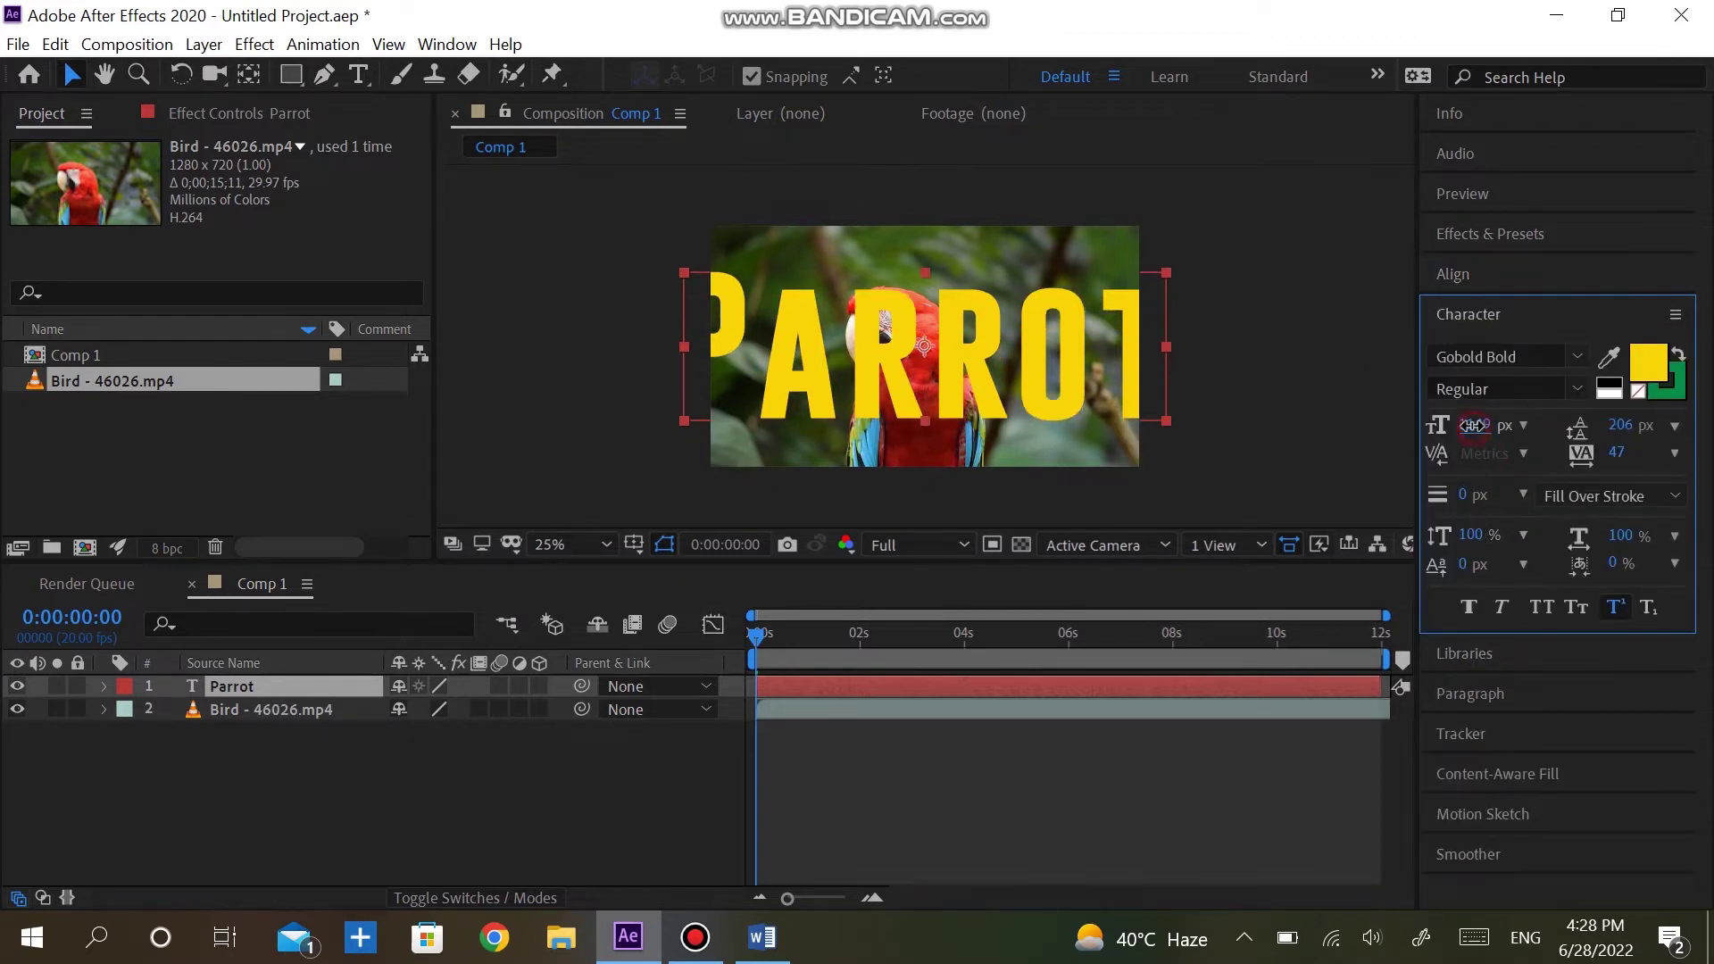
{"action": "left_click_drag", "start_coordinate": [1471, 425], "coordinate": [1247, 443]}
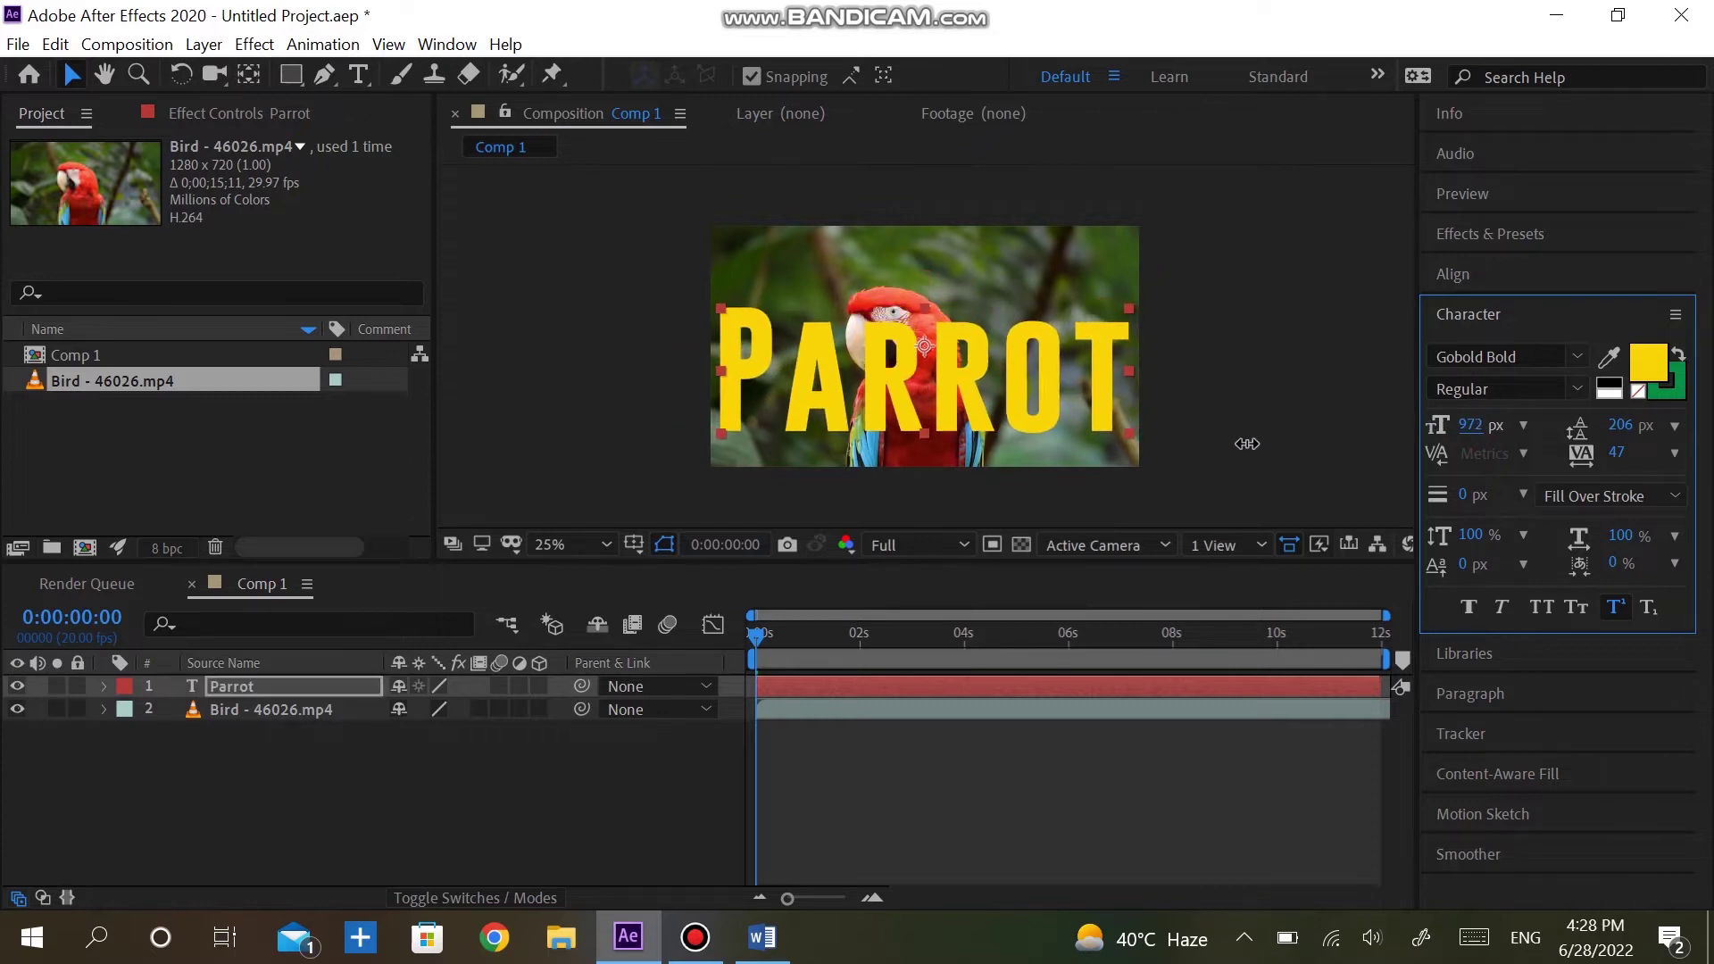
{"action": "left_click", "coordinate": [1492, 274]}
{"action": "left_click", "coordinate": [1628, 342]}
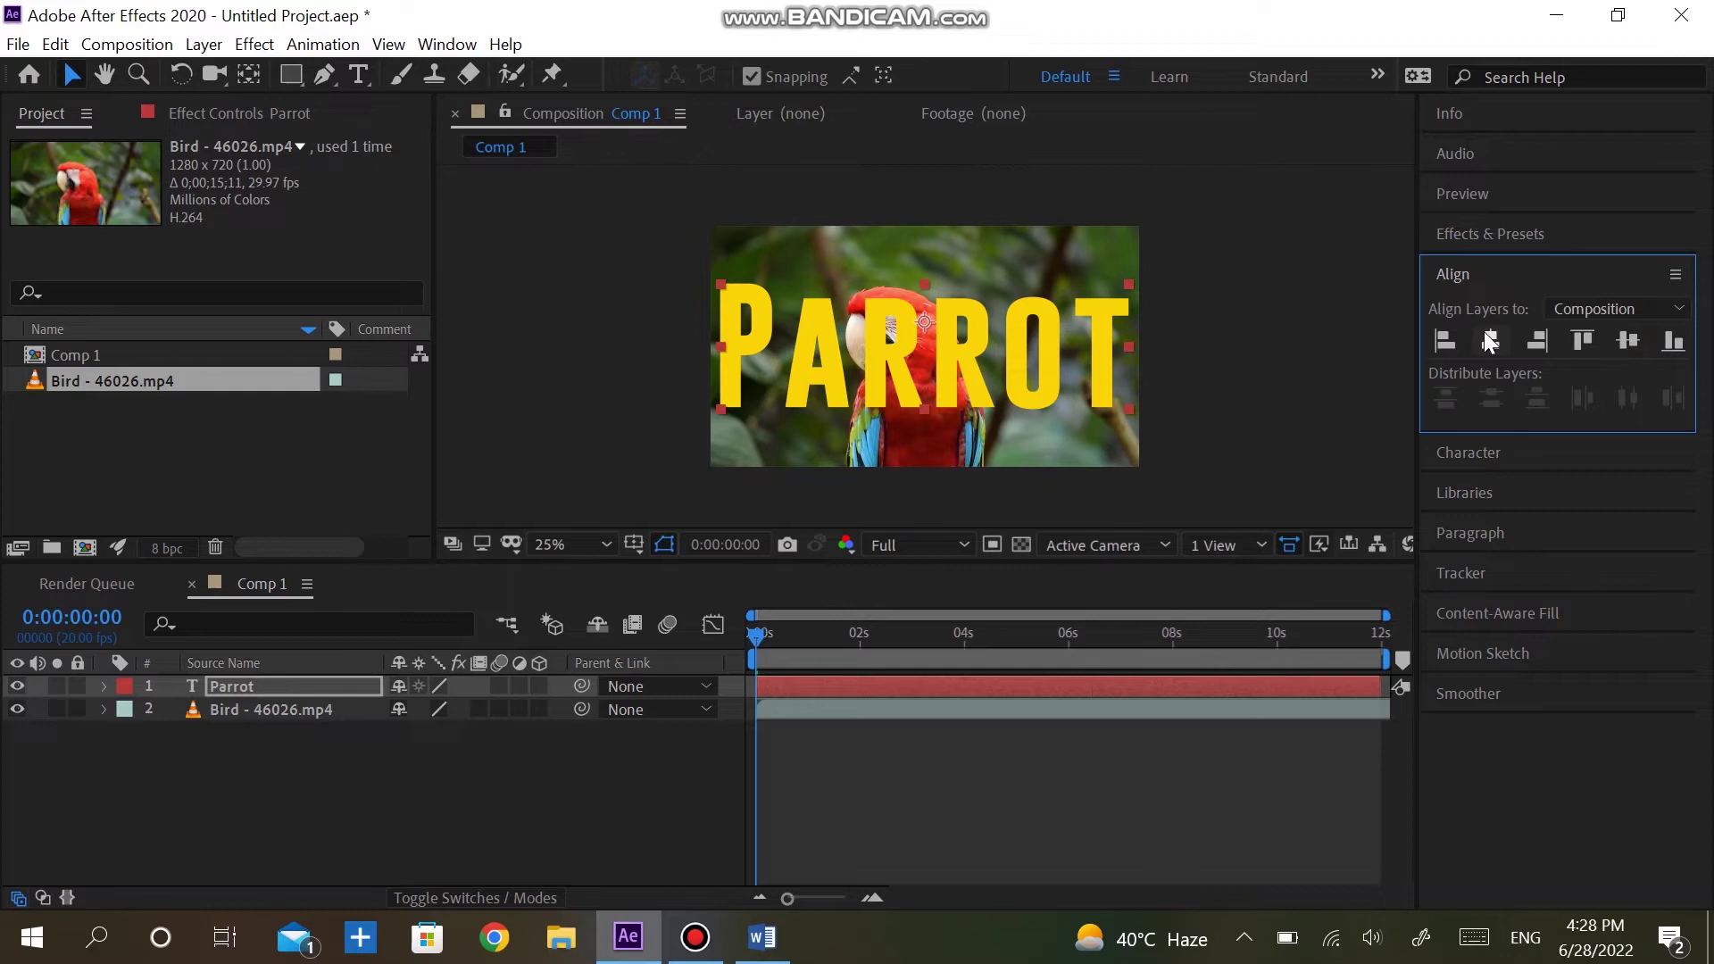
Step: Duplicate the bird footage layer and place the copy above the Parrot text layer
{"action": "left_click", "coordinate": [698, 835]}
{"action": "left_click", "coordinate": [307, 708]}
{"action": "key", "text": "ctrl+d"}
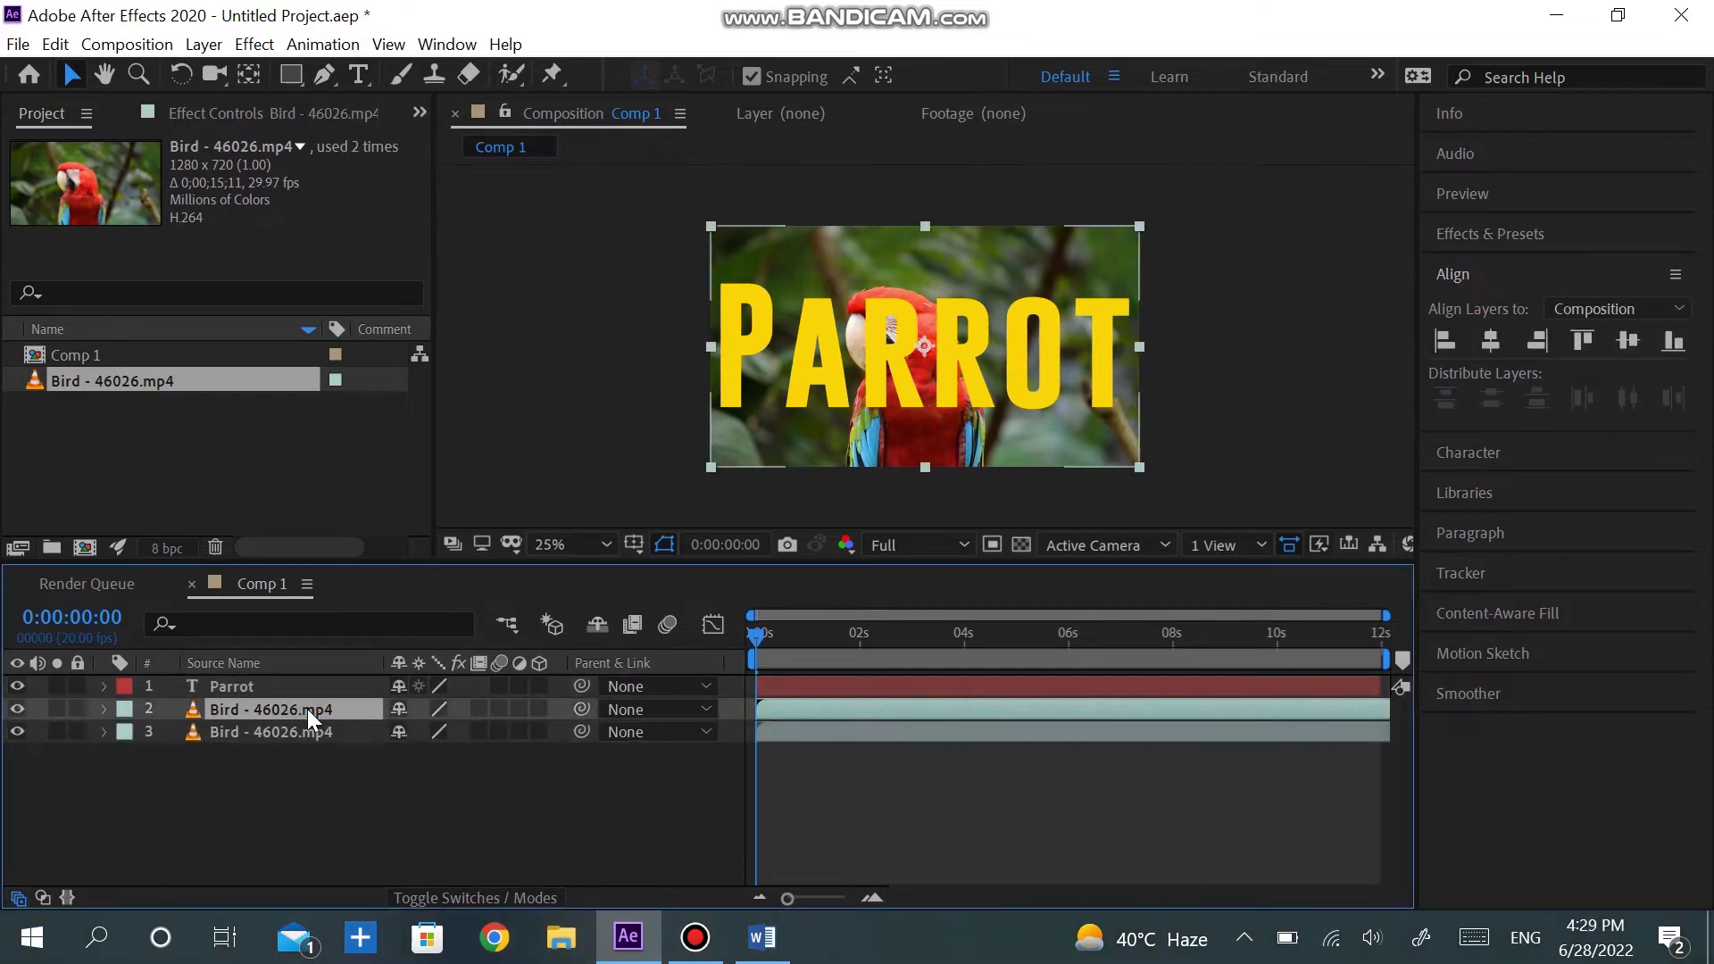
{"action": "mouse_move", "coordinate": [307, 708]}
{"action": "left_mouse_down"}
{"action": "mouse_move", "coordinate": [298, 688]}
{"action": "mouse_move", "coordinate": [291, 714]}
{"action": "mouse_move", "coordinate": [293, 687]}
{"action": "left_mouse_up"}
Step: Open the upper bird layer and paint a Roto Brush foreground stroke from the parrot's head down its body
{"action": "double_click", "coordinate": [293, 687]}
{"action": "left_click", "coordinate": [508, 75]}
{"action": "left_click", "coordinate": [890, 274]}
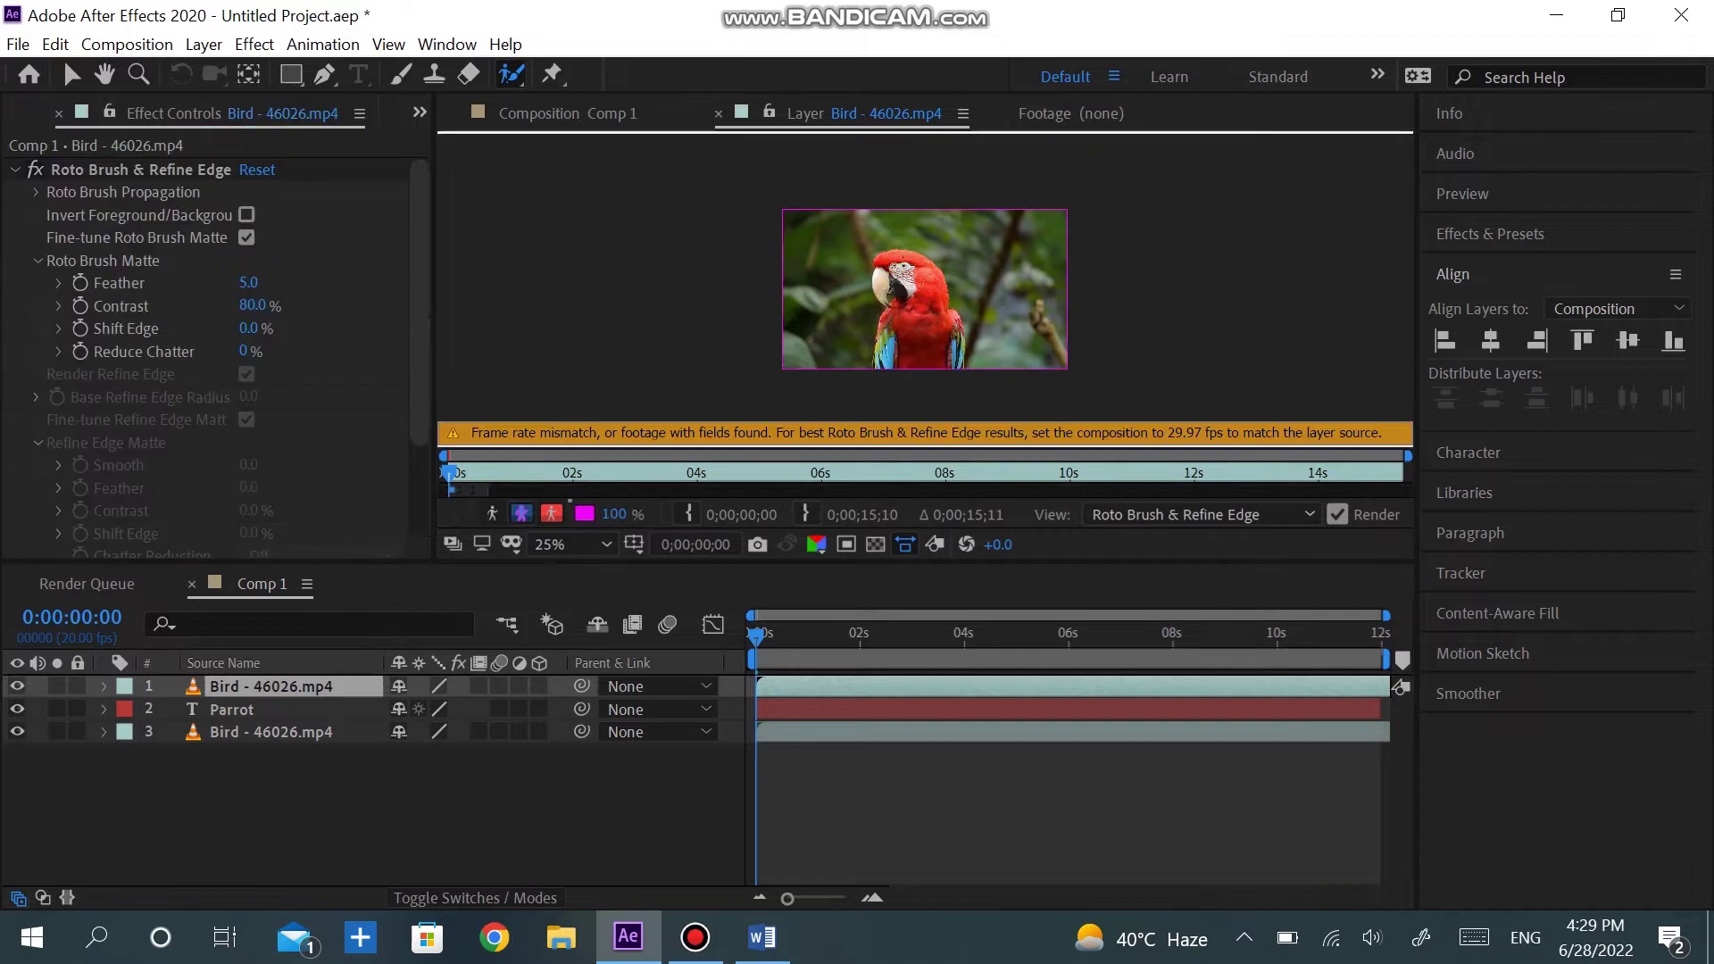
{"action": "scroll", "coordinate": [890, 270], "scroll_direction": "up", "scroll_amount": 2}
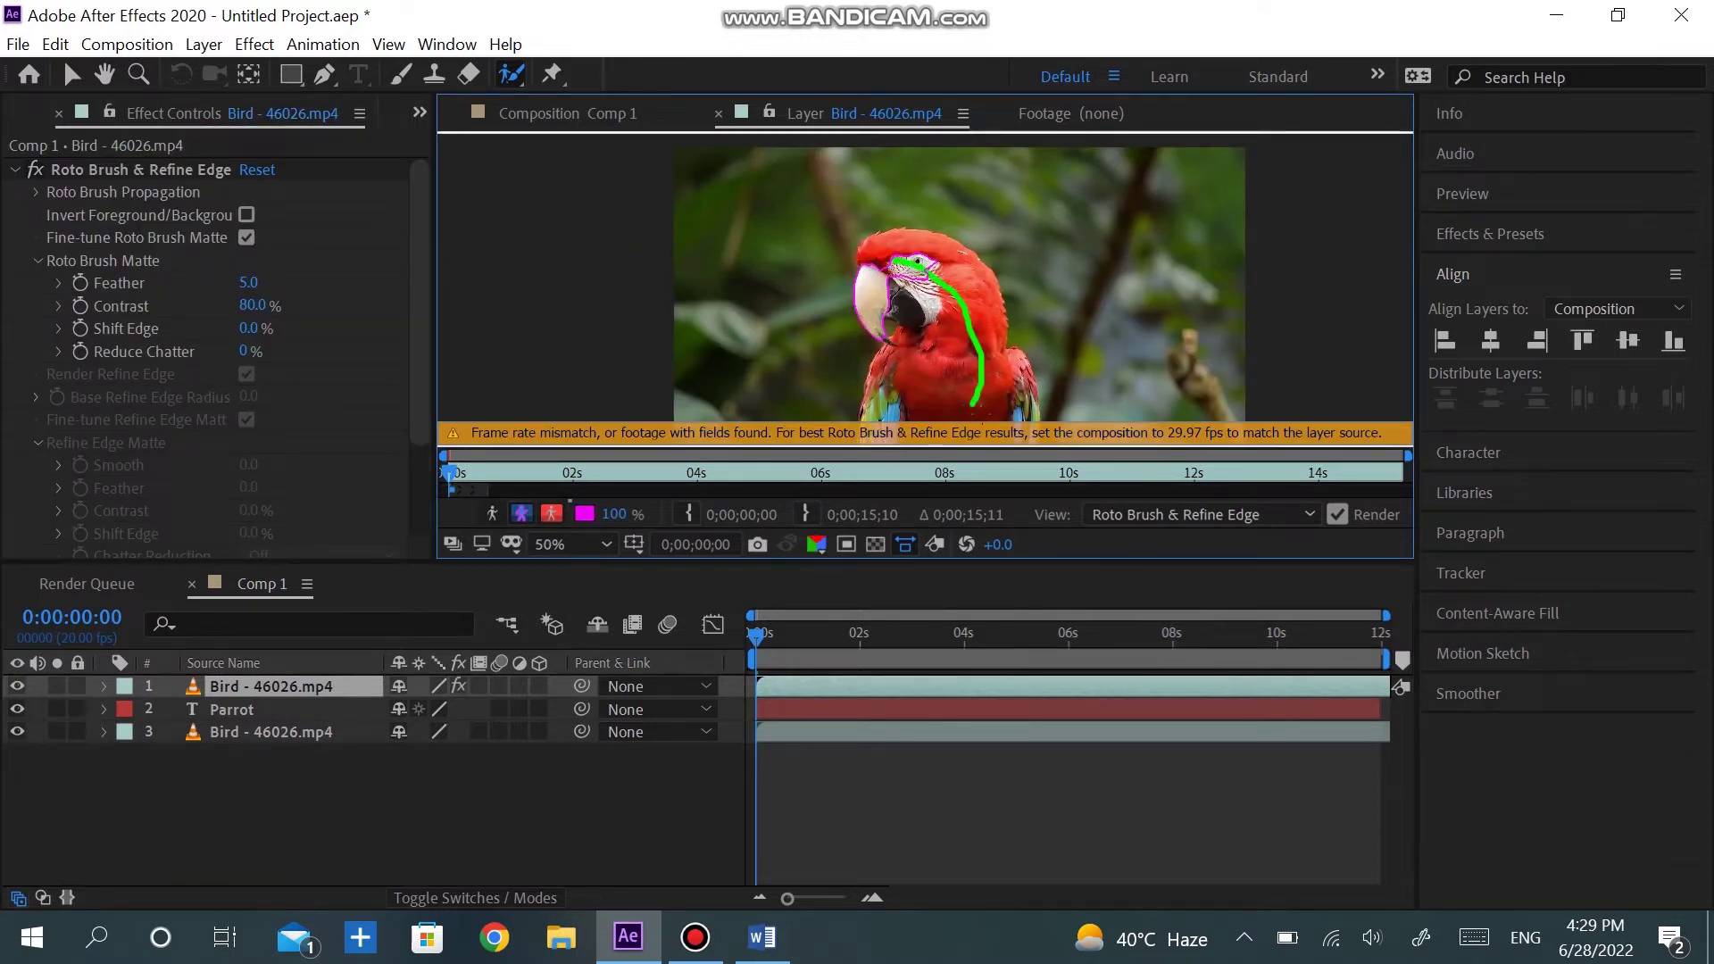
{"action": "left_click_drag", "start_coordinate": [972, 406], "coordinate": [976, 412]}
{"action": "scroll", "coordinate": [976, 412], "scroll_direction": "down", "scroll_amount": 2}
{"action": "left_click_drag", "start_coordinate": [919, 562], "coordinate": [893, 756]}
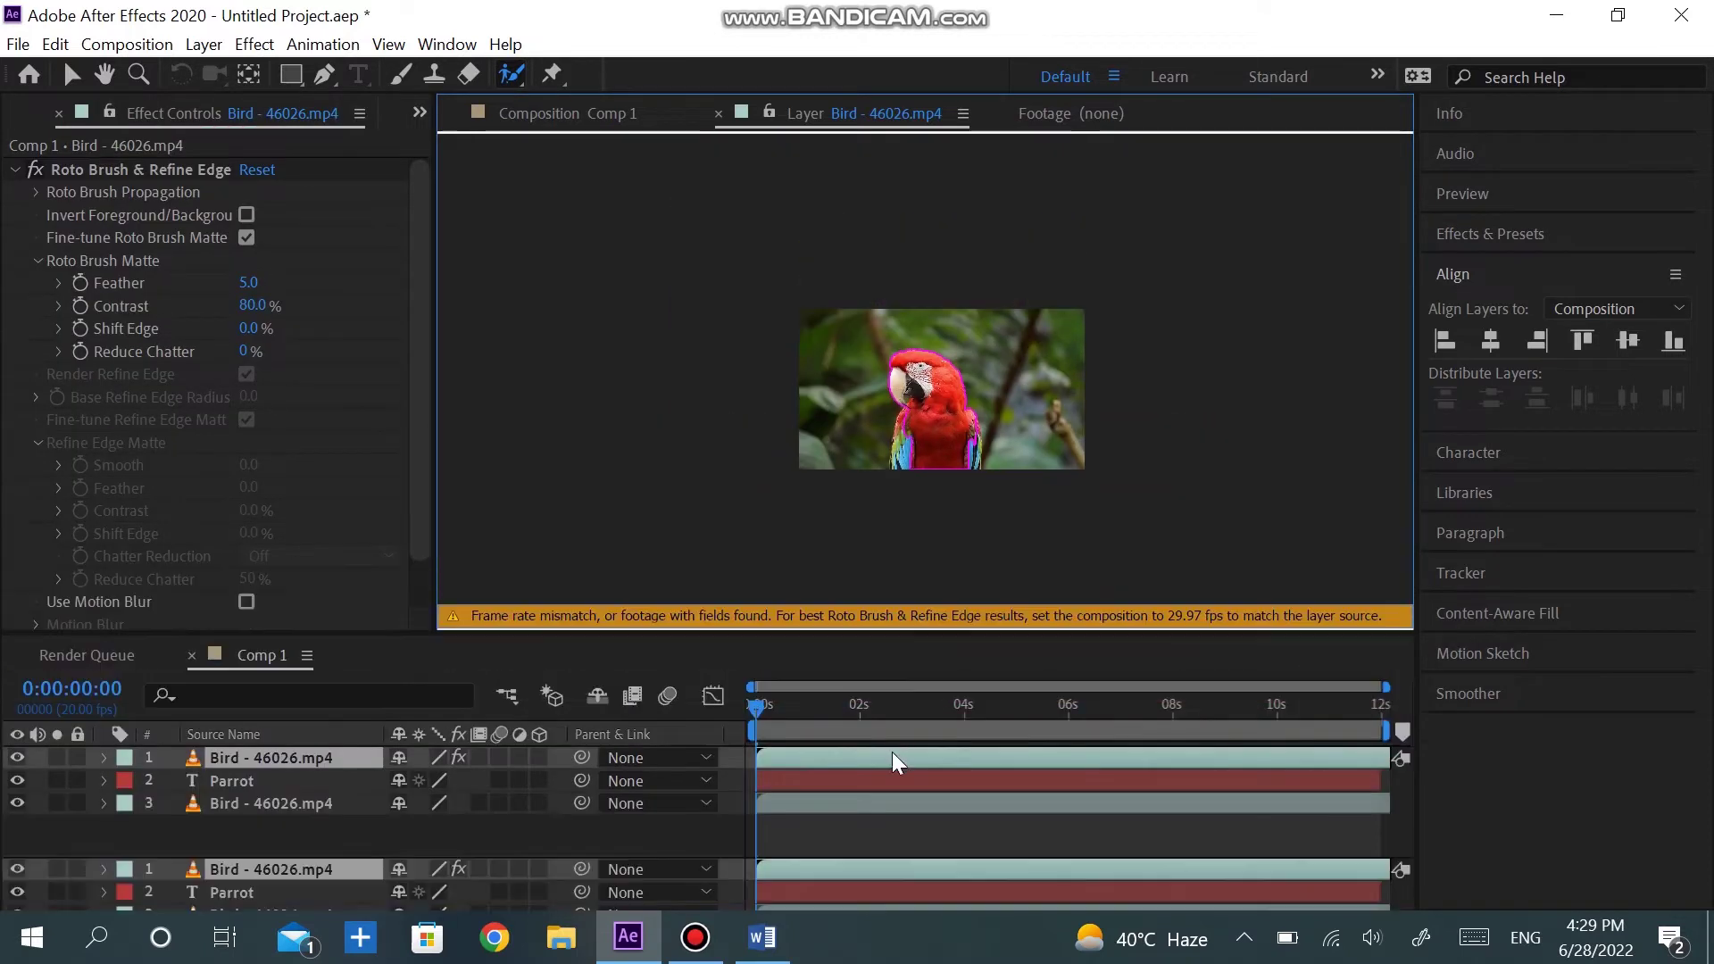
Step: Extend the Roto Brush selection over the feathers and outer edge of the wing on the image's right side
{"action": "scroll", "coordinate": [928, 384], "scroll_direction": "up", "scroll_amount": 4}
{"action": "mouse_move", "coordinate": [982, 382]}
{"action": "left_mouse_down"}
{"action": "mouse_move", "coordinate": [997, 477]}
{"action": "mouse_move", "coordinate": [1068, 645]}
{"action": "mouse_move", "coordinate": [1138, 613]}
{"action": "left_mouse_up"}
{"action": "key", "text": "h"}
{"action": "left_click_drag", "start_coordinate": [1043, 513], "coordinate": [837, 290]}
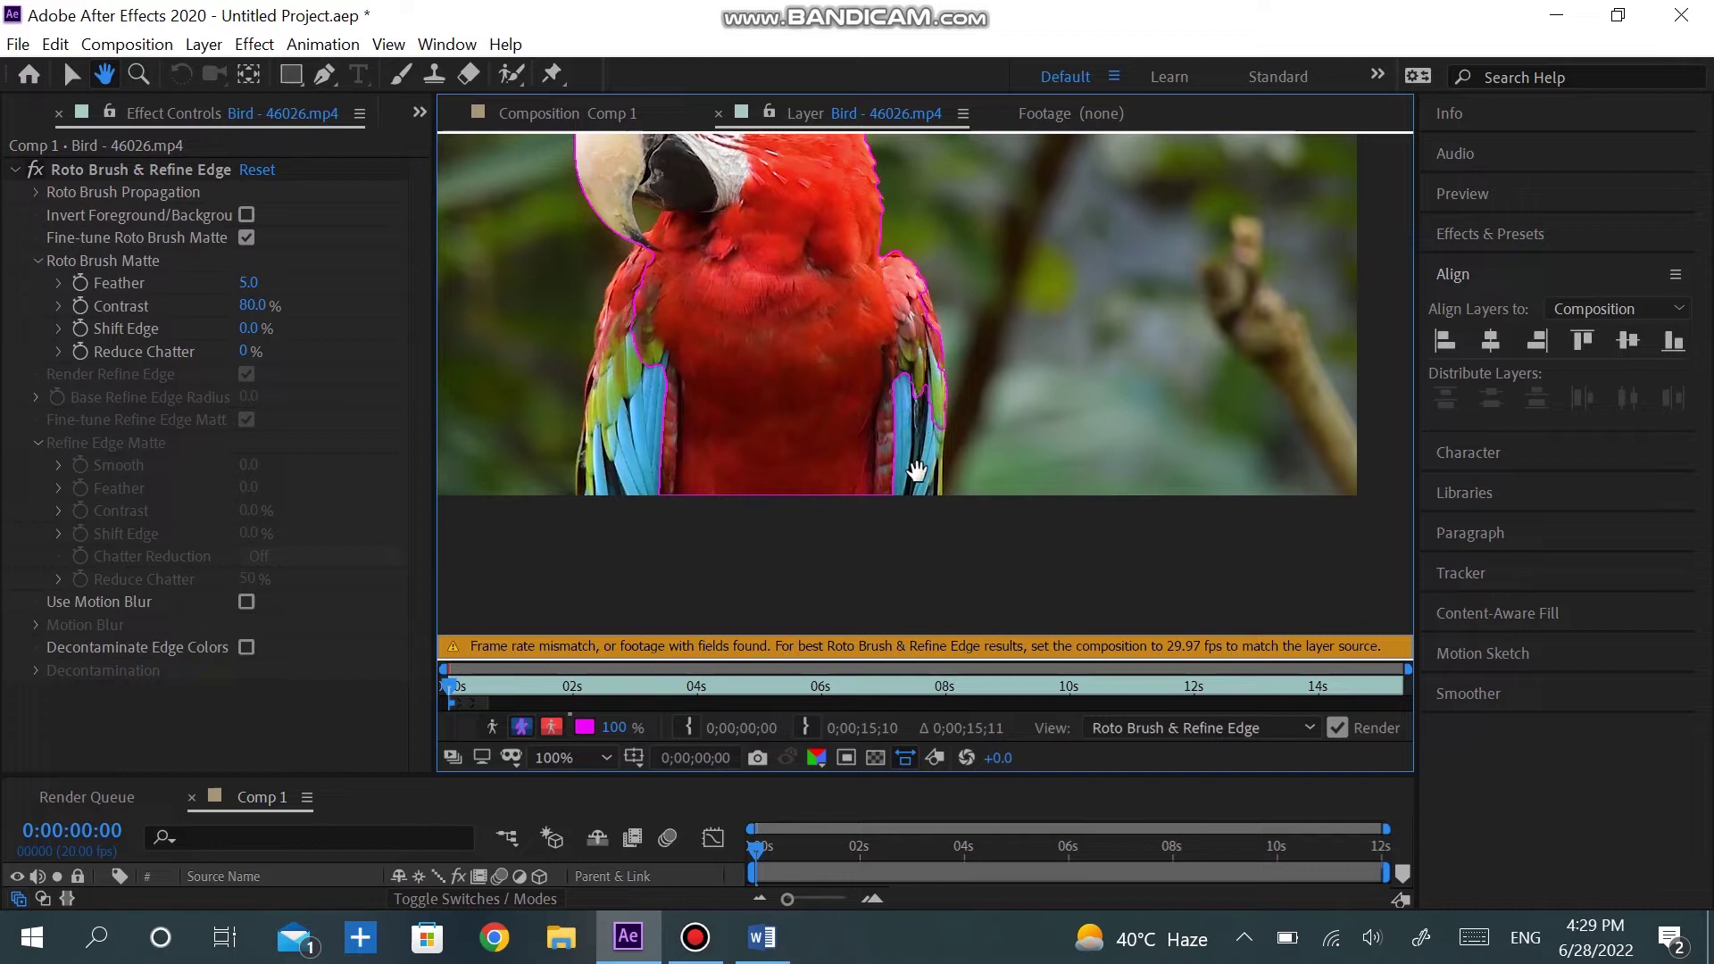
{"action": "key", "text": "alt+w"}
{"action": "scroll", "coordinate": [875, 415], "scroll_direction": "up", "scroll_amount": 4}
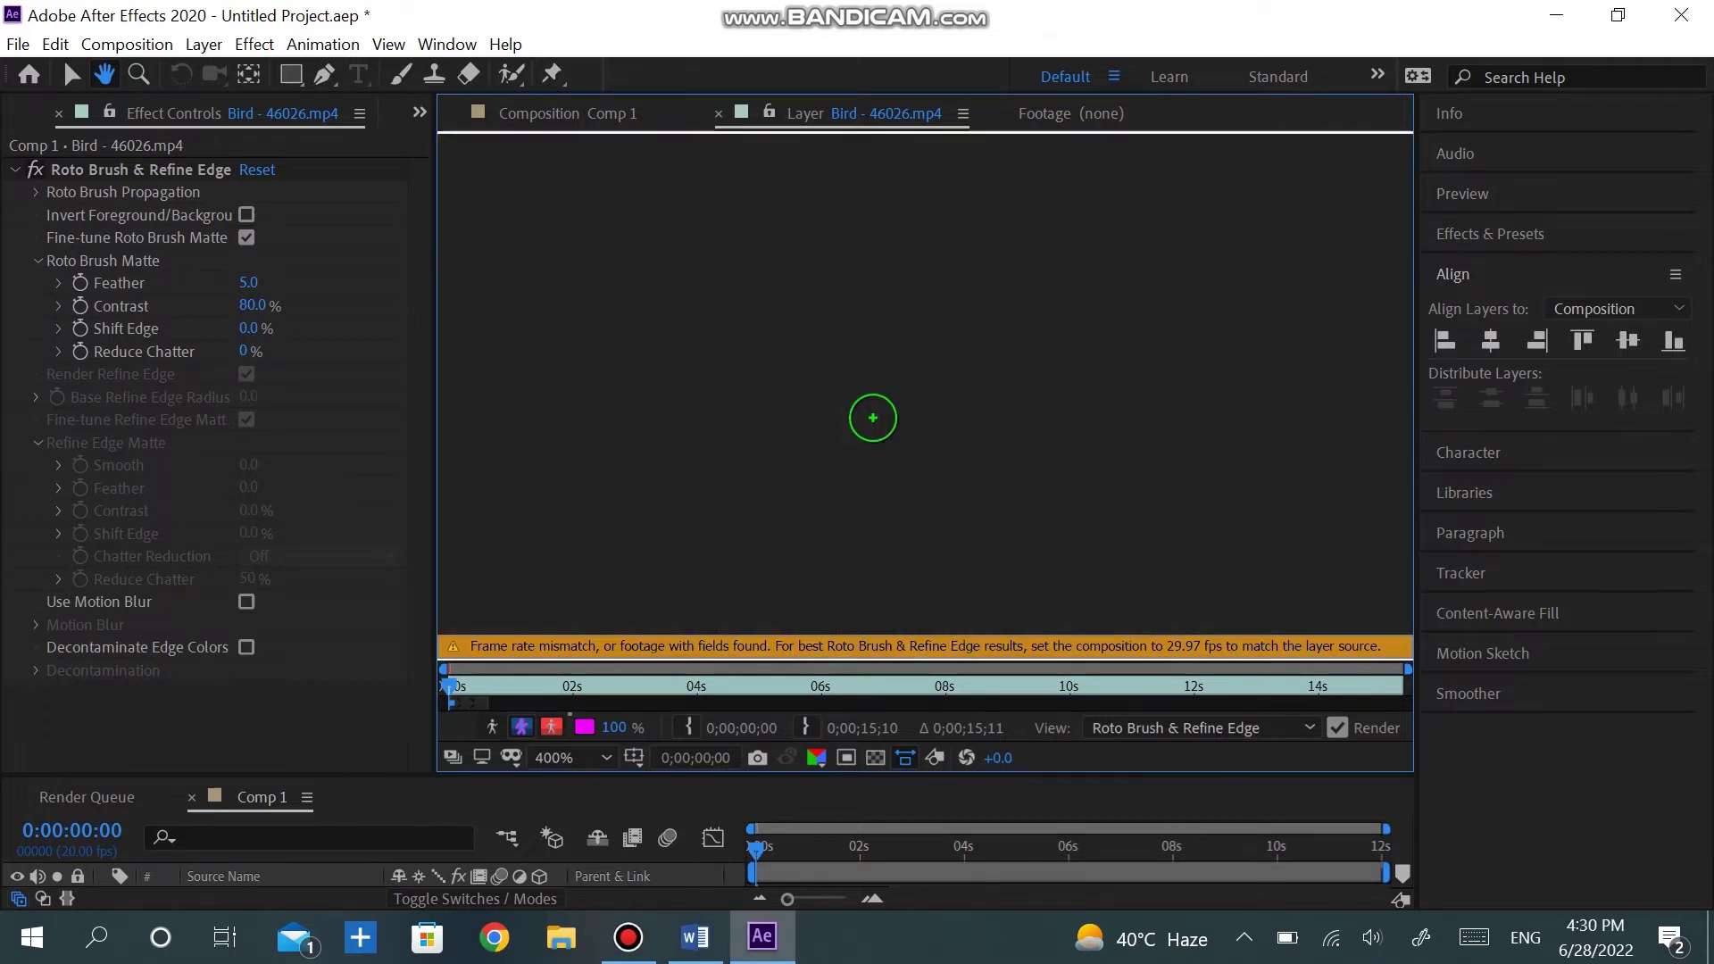
{"action": "left_click_drag", "start_coordinate": [820, 395], "coordinate": [857, 526]}
{"action": "scroll", "coordinate": [852, 531], "scroll_direction": "down", "scroll_amount": 2}
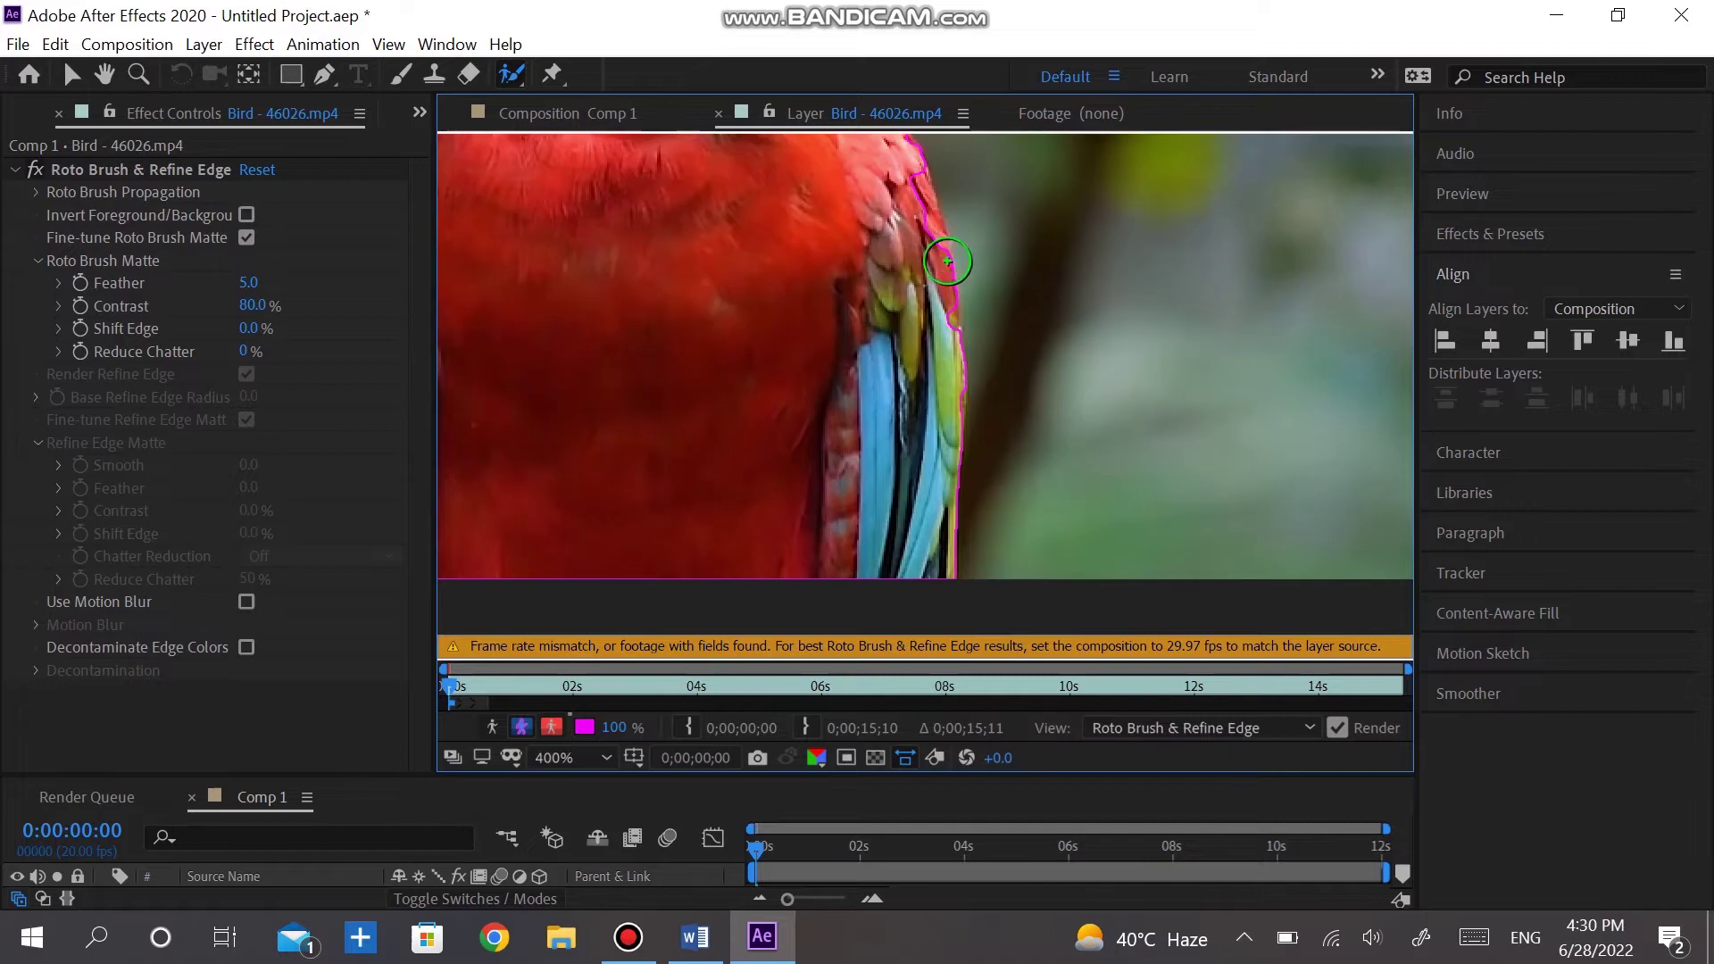
{"action": "scroll", "coordinate": [947, 262], "scroll_direction": "up", "scroll_amount": 2}
{"action": "left_click_drag", "start_coordinate": [971, 239], "coordinate": [975, 277]}
{"action": "left_click_drag", "start_coordinate": [975, 402], "coordinate": [980, 437]}
{"action": "key", "text": "space"}
{"action": "left_click_drag", "start_coordinate": [926, 272], "coordinate": [971, 625]}
{"action": "left_click_drag", "start_coordinate": [952, 334], "coordinate": [982, 430]}
{"action": "left_click_drag", "start_coordinate": [920, 249], "coordinate": [930, 274]}
{"action": "key", "text": "space"}
{"action": "mouse_move", "coordinate": [858, 330]}
{"action": "left_mouse_down"}
{"action": "mouse_move", "coordinate": [949, 490]}
{"action": "mouse_move", "coordinate": [969, 571]}
{"action": "left_mouse_up"}
{"action": "mouse_move", "coordinate": [861, 272]}
{"action": "left_mouse_down"}
{"action": "mouse_move", "coordinate": [937, 505]}
{"action": "mouse_move", "coordinate": [1004, 625]}
{"action": "left_mouse_up"}
{"action": "left_click_drag", "start_coordinate": [852, 227], "coordinate": [1254, 524]}
{"action": "left_click_drag", "start_coordinate": [841, 390], "coordinate": [1169, 406]}
{"action": "mouse_move", "coordinate": [839, 441]}
{"action": "left_mouse_down"}
{"action": "mouse_move", "coordinate": [979, 451]}
{"action": "mouse_move", "coordinate": [1098, 375]}
{"action": "left_mouse_up"}
Step: Refine the Roto Brush selection along the body, including the outer edge of the wing on the image's left side
{"action": "scroll", "coordinate": [1102, 291], "scroll_direction": "up", "scroll_amount": 2}
{"action": "key", "text": "space"}
{"action": "left_click_drag", "start_coordinate": [1275, 346], "coordinate": [1025, 298]}
{"action": "mouse_move", "coordinate": [988, 378]}
{"action": "left_mouse_down"}
{"action": "mouse_move", "coordinate": [949, 497]}
{"action": "mouse_move", "coordinate": [955, 538]}
{"action": "left_mouse_up"}
{"action": "key", "text": "space"}
{"action": "left_click_drag", "start_coordinate": [758, 606], "coordinate": [968, 179]}
{"action": "mouse_move", "coordinate": [735, 474]}
{"action": "left_mouse_down"}
{"action": "mouse_move", "coordinate": [1016, 519]}
{"action": "mouse_move", "coordinate": [937, 497]}
{"action": "mouse_move", "coordinate": [933, 318]}
{"action": "left_mouse_up"}
{"action": "left_click", "coordinate": [1016, 301]}
{"action": "scroll", "coordinate": [902, 414], "scroll_direction": "down", "scroll_amount": 2}
{"action": "left_click_drag", "start_coordinate": [1035, 576], "coordinate": [860, 302]}
{"action": "left_click_drag", "start_coordinate": [912, 359], "coordinate": [815, 559]}
{"action": "left_click_drag", "start_coordinate": [1010, 276], "coordinate": [987, 421]}
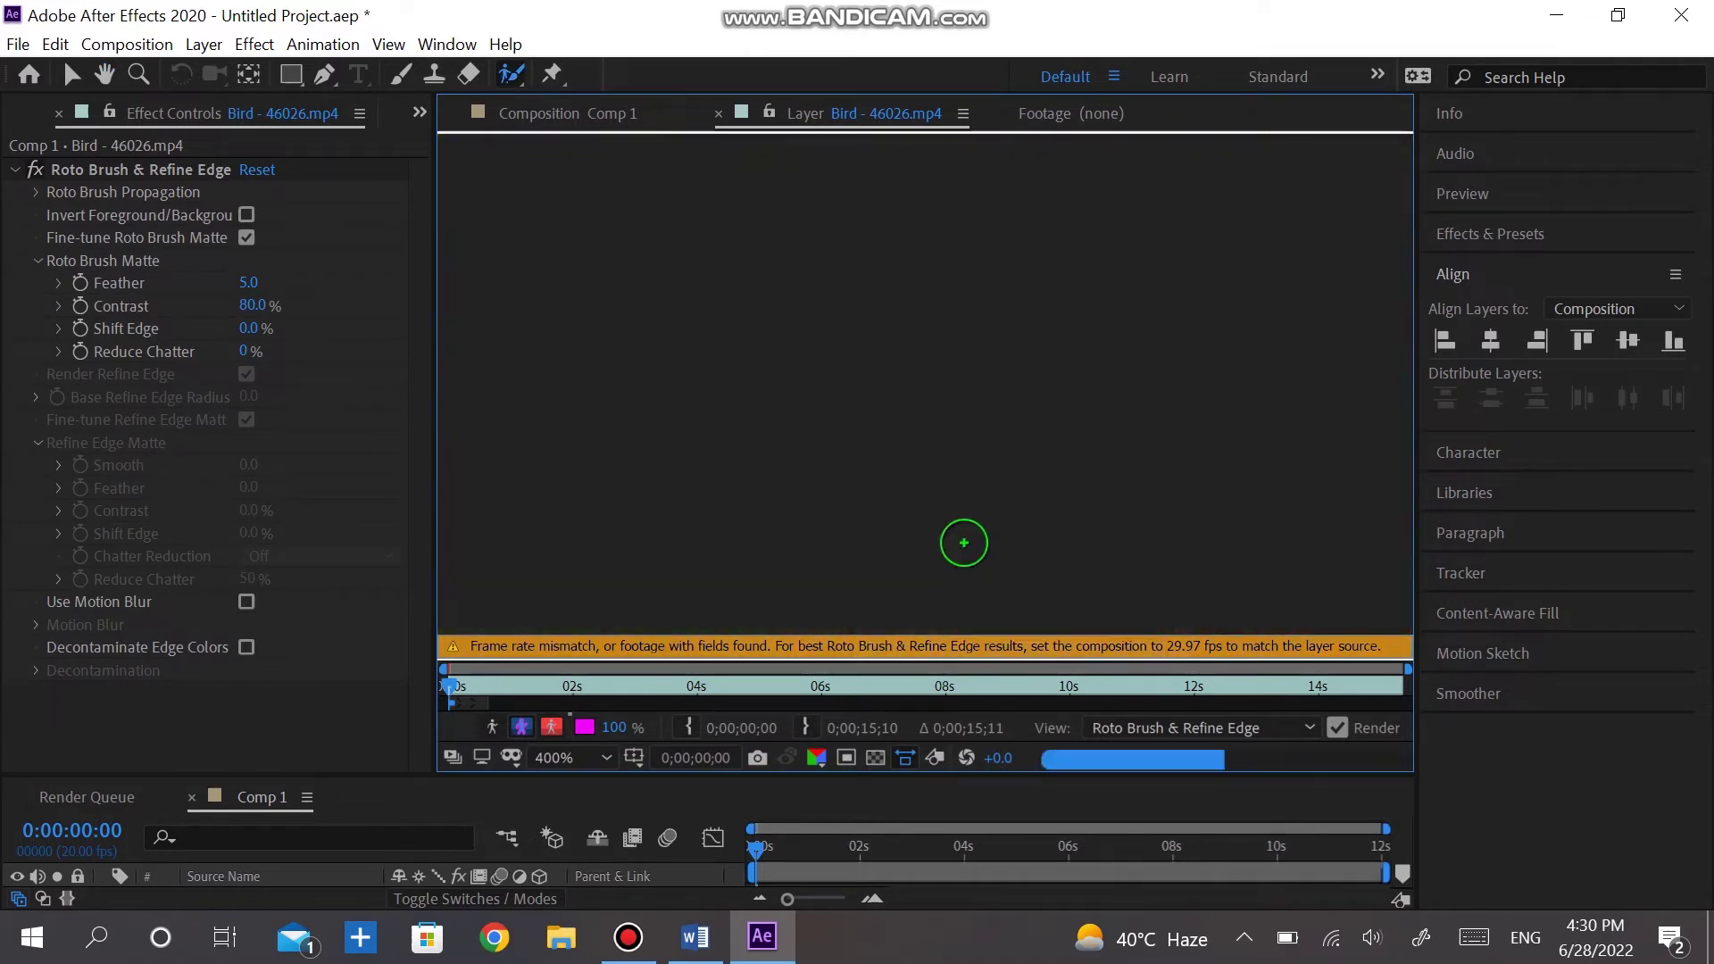
{"action": "key", "text": "Page_Down"}
{"action": "key", "text": "space"}
{"action": "left_click_drag", "start_coordinate": [886, 555], "coordinate": [879, 616]}
{"action": "left_click_drag", "start_coordinate": [910, 375], "coordinate": [912, 392]}
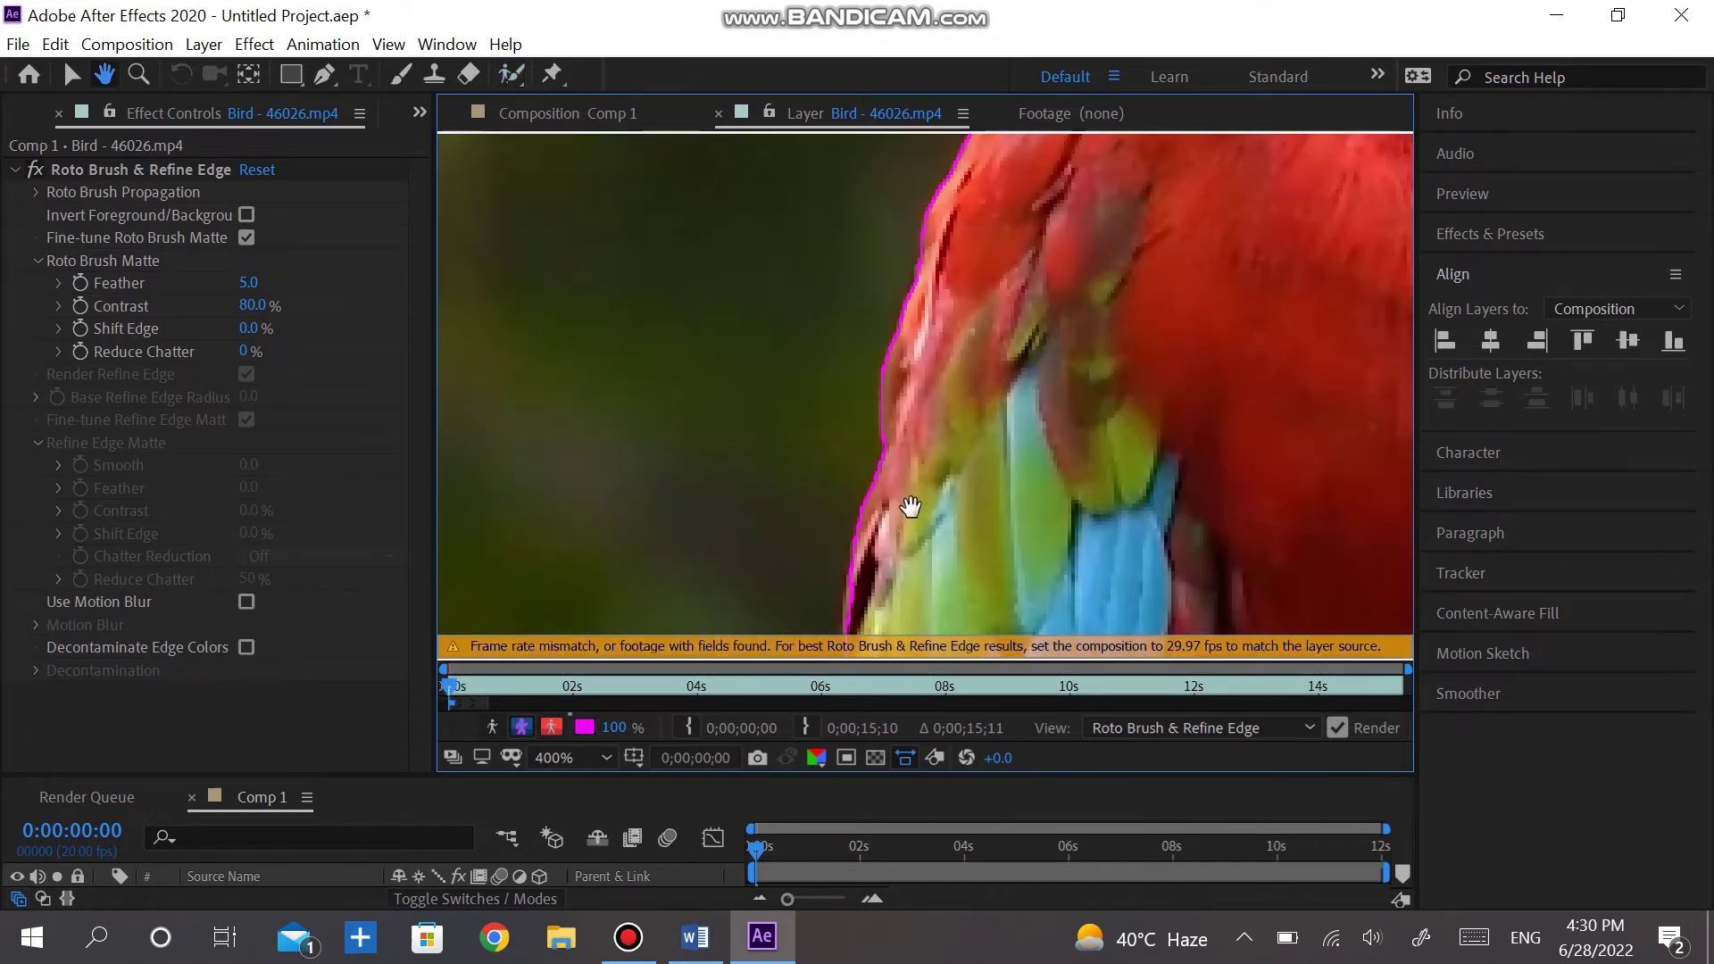
{"action": "scroll", "coordinate": [906, 508], "scroll_direction": "down", "scroll_amount": 5}
{"action": "mouse_move", "coordinate": [992, 353]}
{"action": "left_mouse_down"}
{"action": "mouse_move", "coordinate": [987, 520]}
{"action": "mouse_move", "coordinate": [1029, 347]}
{"action": "mouse_move", "coordinate": [1061, 511]}
{"action": "left_mouse_up"}
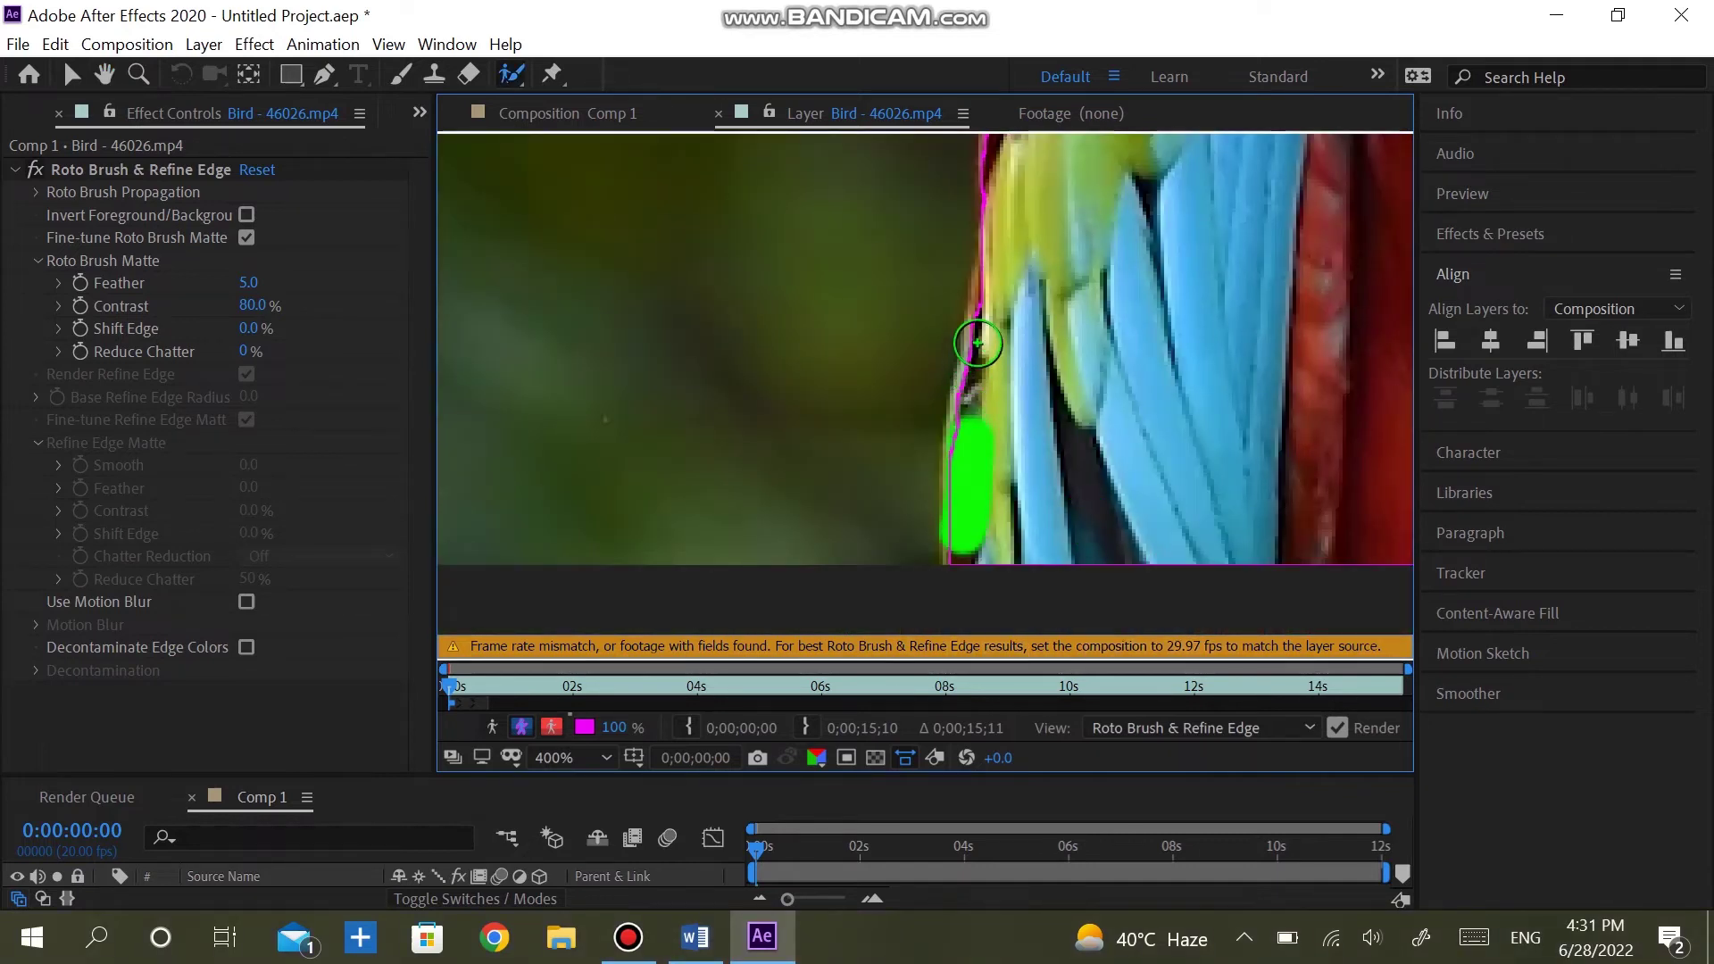
{"action": "mouse_move", "coordinate": [981, 362]}
{"action": "left_mouse_down"}
{"action": "mouse_move", "coordinate": [1009, 266]}
{"action": "mouse_move", "coordinate": [857, 402]}
{"action": "mouse_move", "coordinate": [738, 298]}
{"action": "left_mouse_up"}
{"action": "scroll", "coordinate": [1065, 411], "scroll_direction": "down", "scroll_amount": 3}
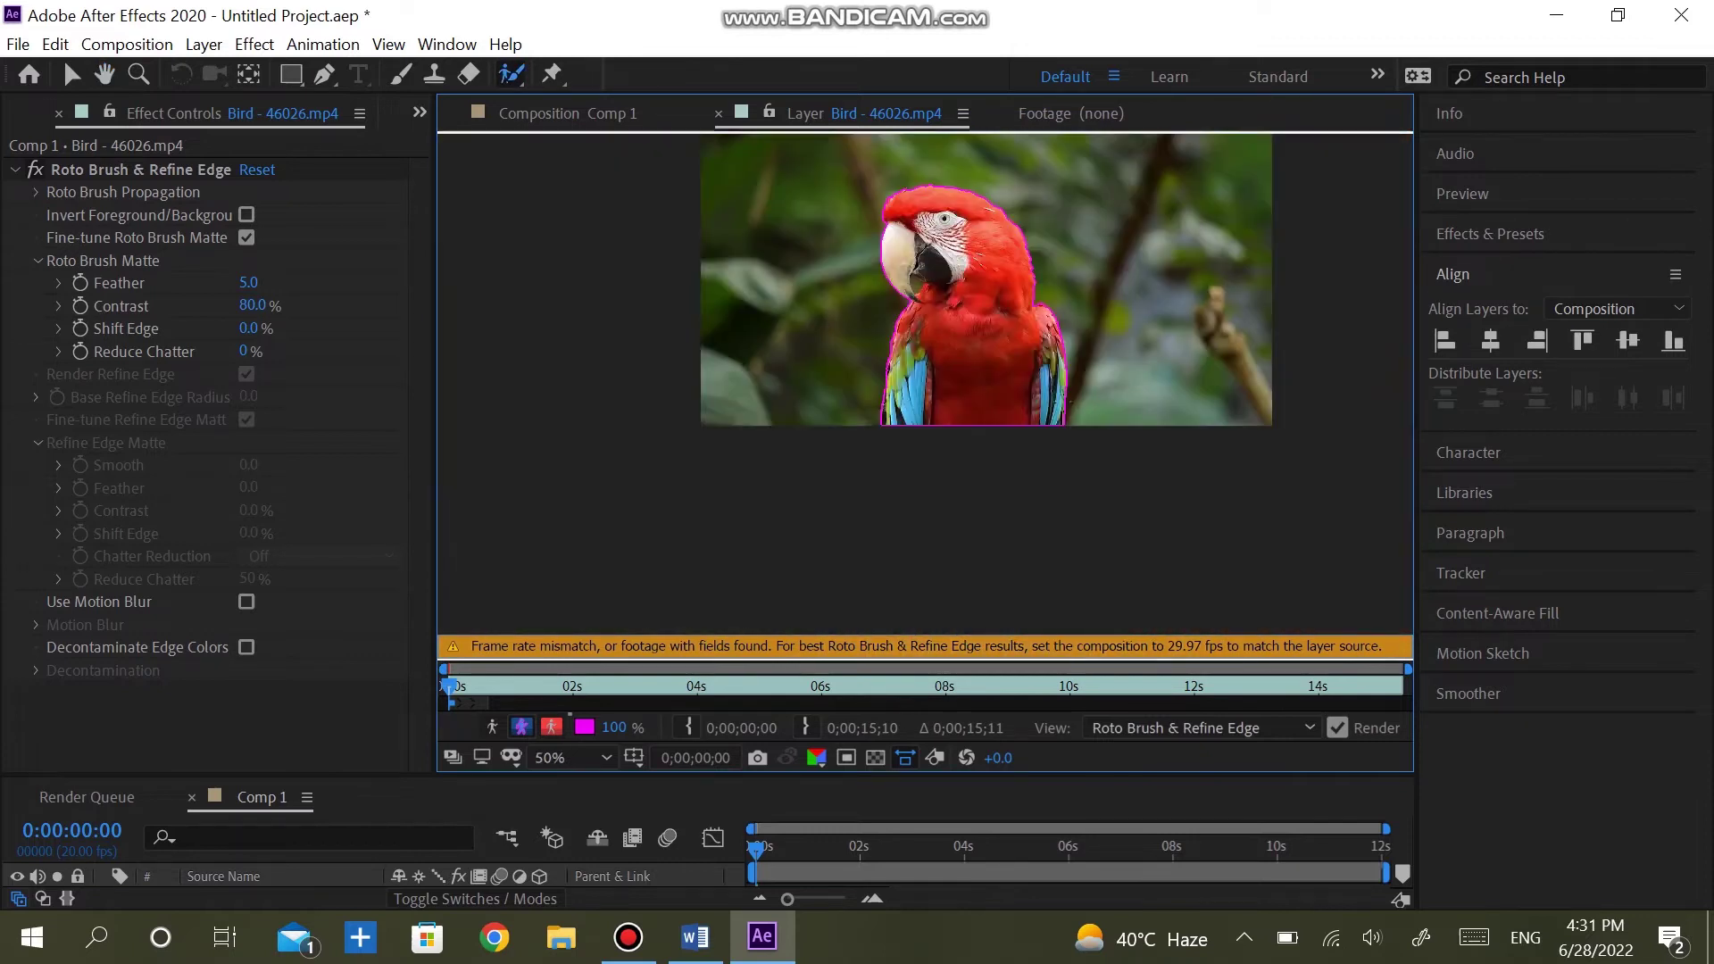
Step: Add the area between the parrot's upper and lower beak to the Roto Brush selection
{"action": "mouse_move", "coordinate": [959, 190]}
{"action": "left_mouse_down"}
{"action": "mouse_move", "coordinate": [902, 349]}
{"action": "mouse_move", "coordinate": [909, 302]}
{"action": "left_mouse_up"}
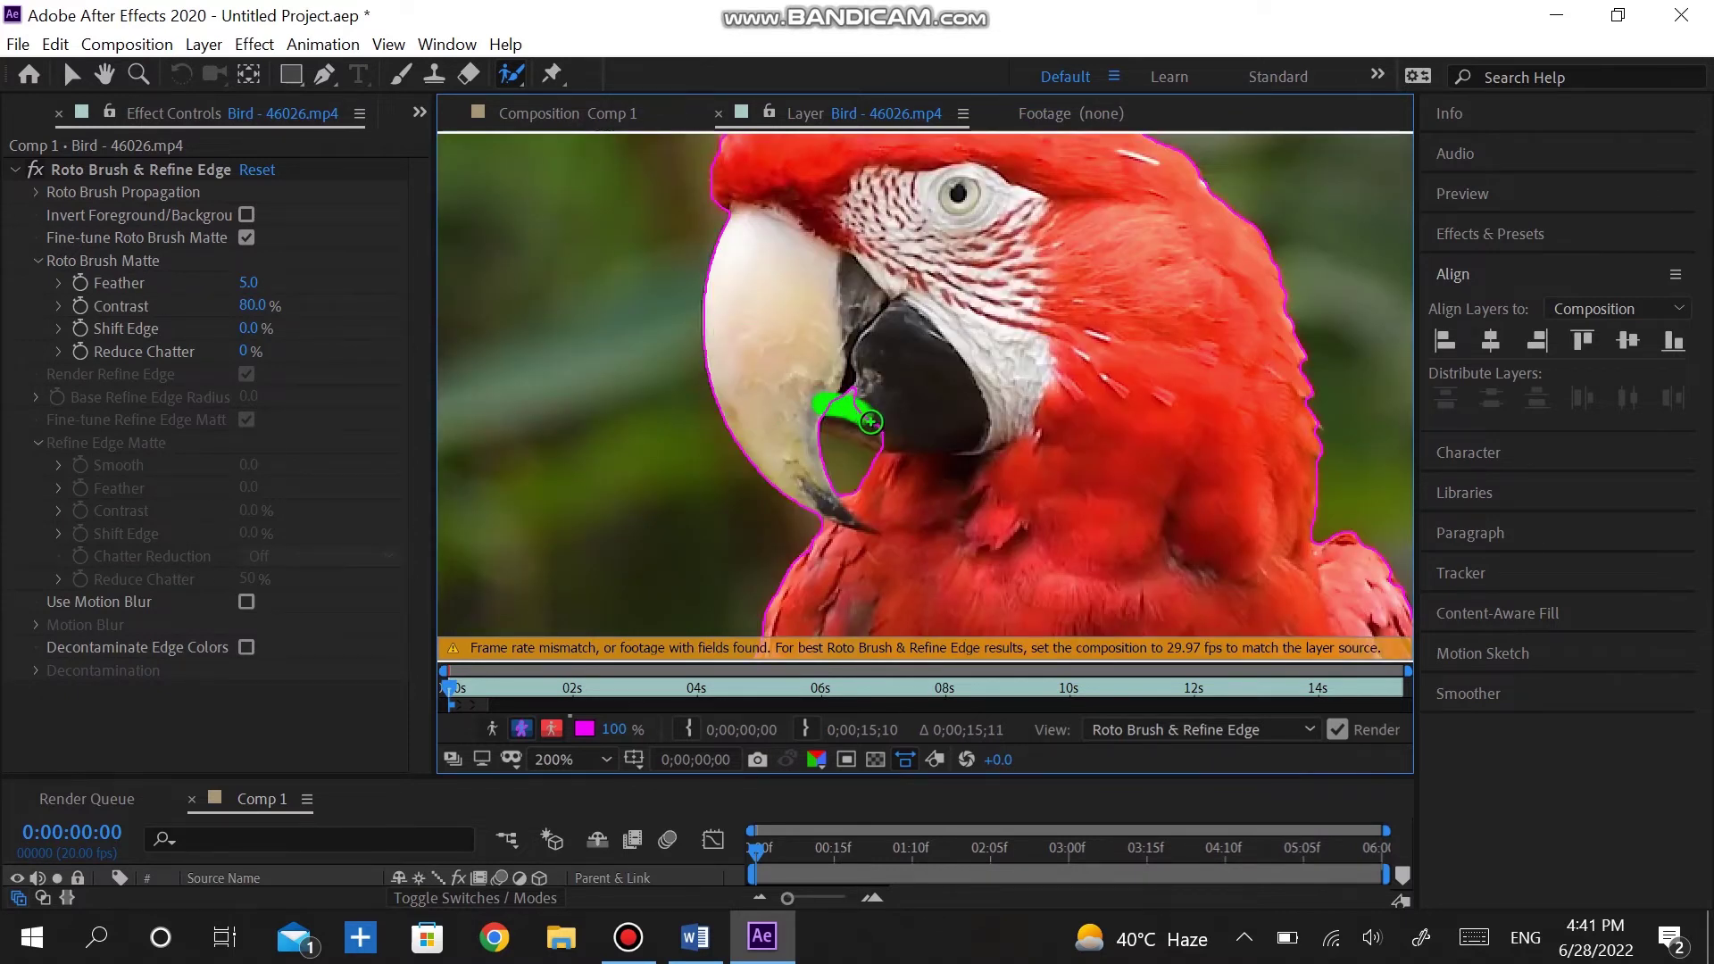
{"action": "left_click_drag", "start_coordinate": [841, 419], "coordinate": [830, 406]}
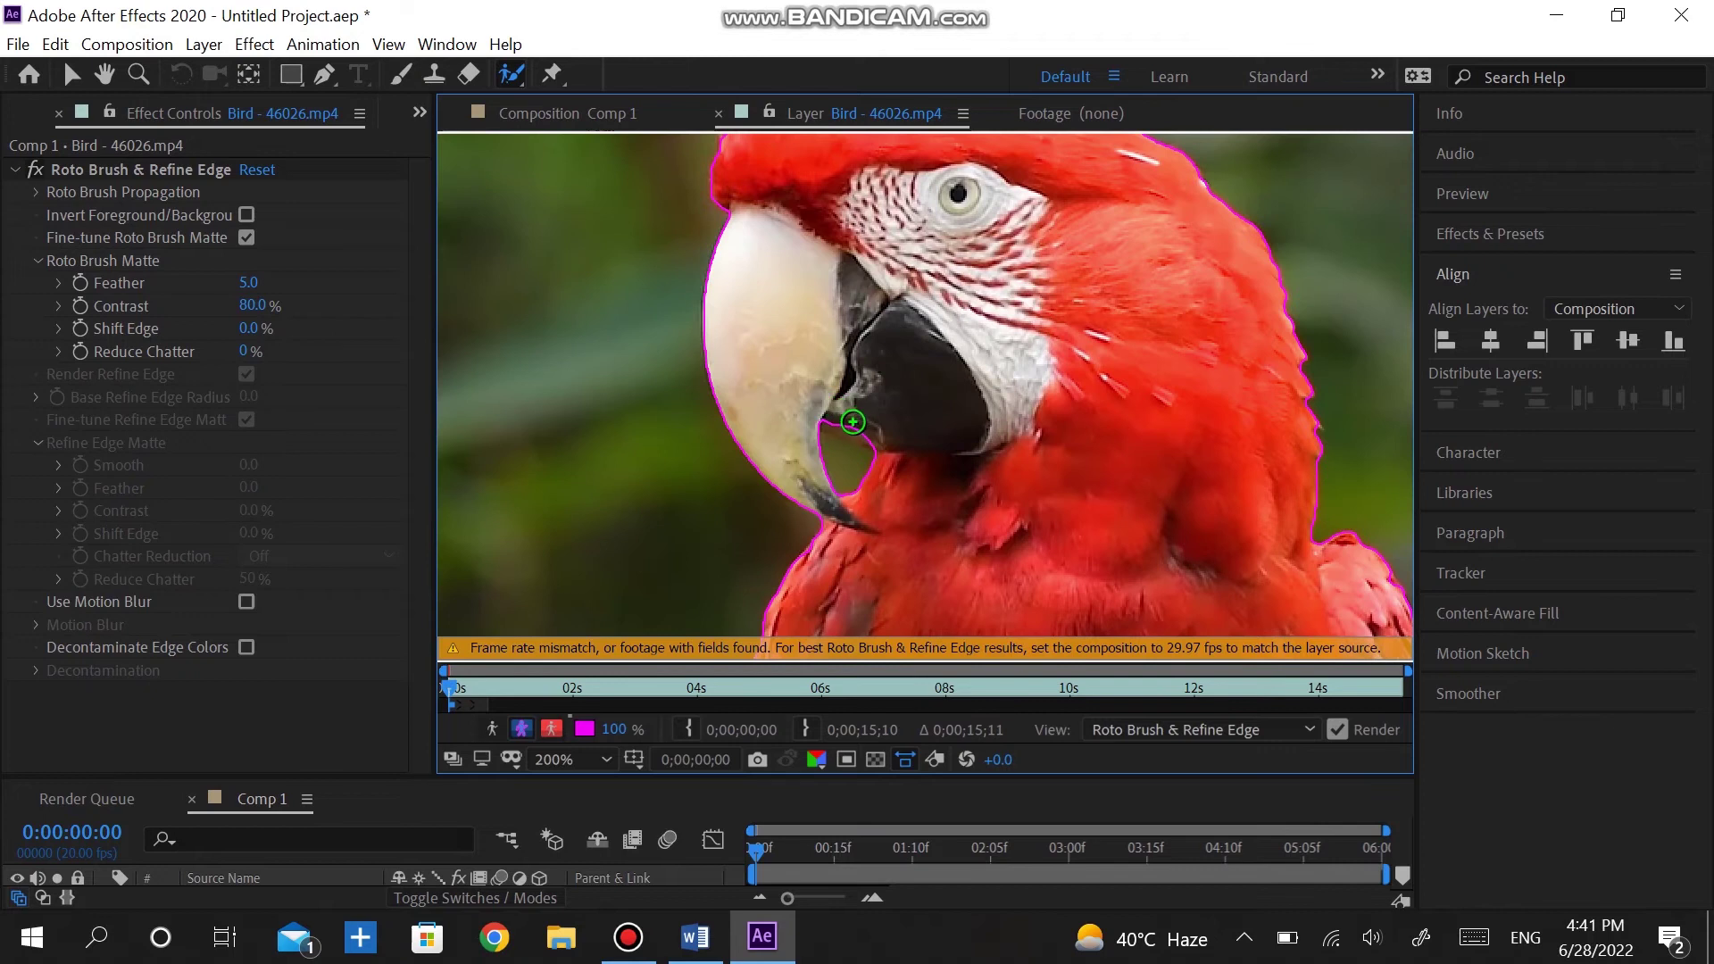
{"action": "scroll", "coordinate": [848, 426], "scroll_direction": "up", "scroll_amount": 4}
{"action": "left_click_drag", "start_coordinate": [631, 504], "coordinate": [572, 496]}
{"action": "scroll", "coordinate": [714, 522], "scroll_direction": "down", "scroll_amount": 4}
Step: Paint along the top and back edge of the parrot's head with the Refine Edge tool
{"action": "left_click_drag", "start_coordinate": [510, 77], "coordinate": [591, 111]}
{"action": "left_click_drag", "start_coordinate": [926, 250], "coordinate": [788, 494]}
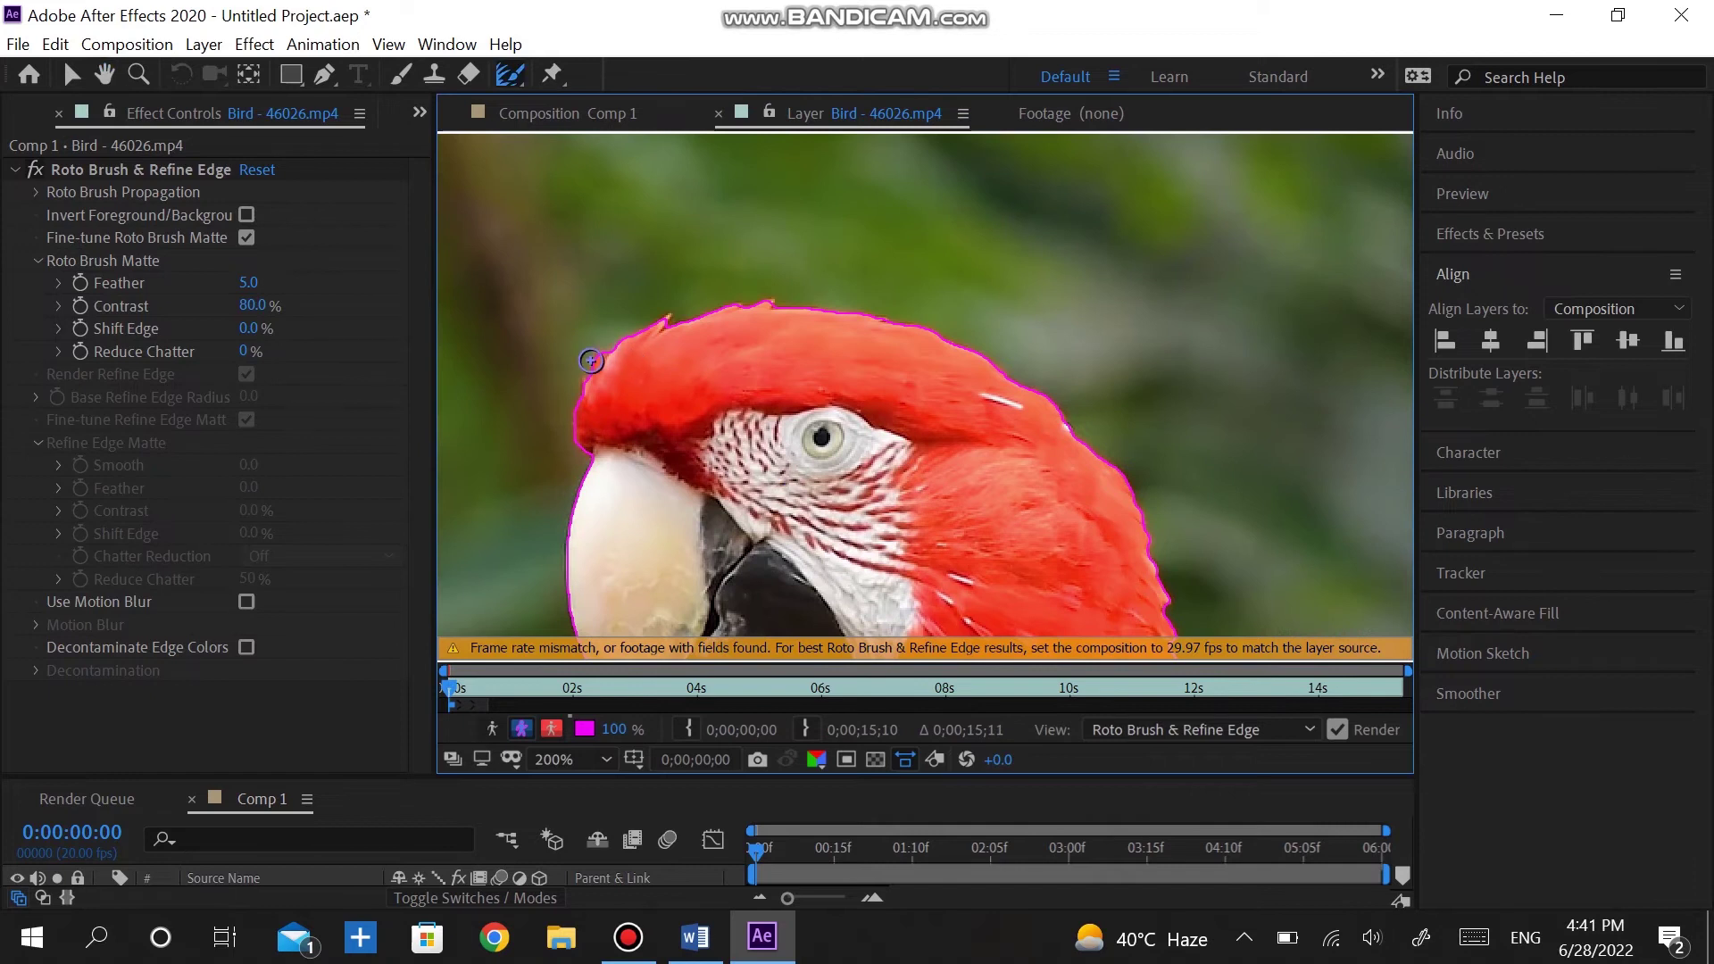
{"action": "mouse_move", "coordinate": [604, 348]}
{"action": "left_mouse_down"}
{"action": "mouse_move", "coordinate": [687, 308]}
{"action": "mouse_move", "coordinate": [650, 324]}
{"action": "left_mouse_up"}
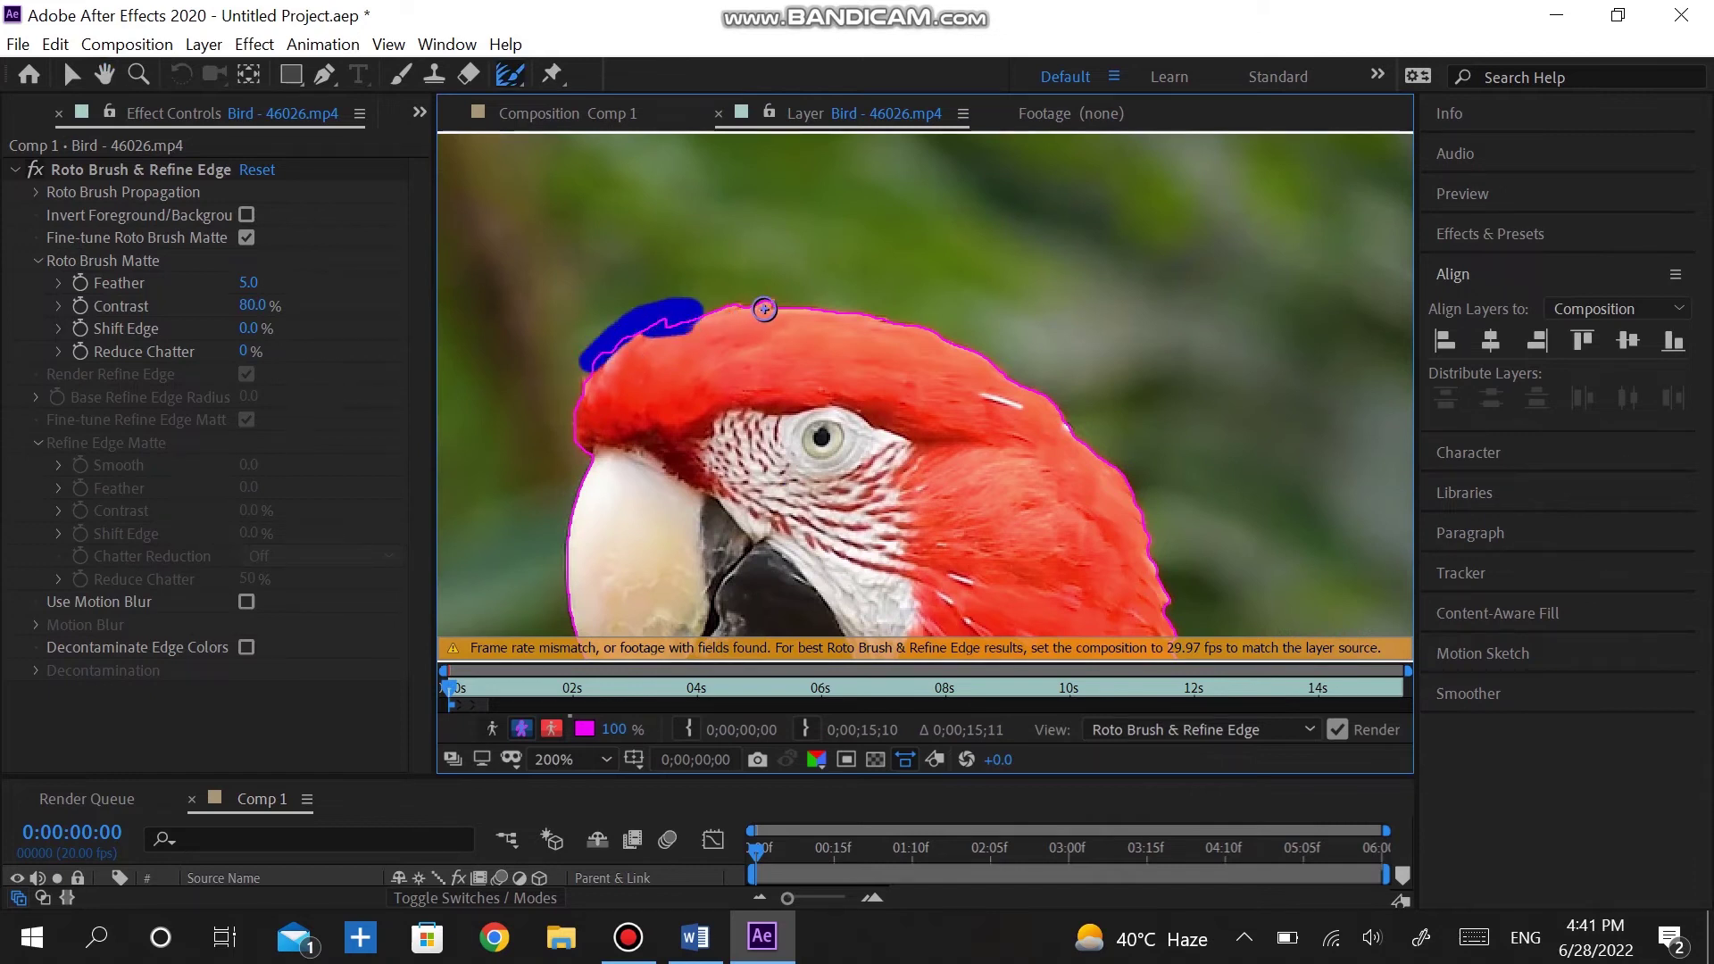
{"action": "mouse_move", "coordinate": [765, 309]}
{"action": "left_mouse_down"}
{"action": "mouse_move", "coordinate": [965, 336]}
{"action": "mouse_move", "coordinate": [1145, 521]}
{"action": "mouse_move", "coordinate": [1175, 640]}
{"action": "left_mouse_up"}
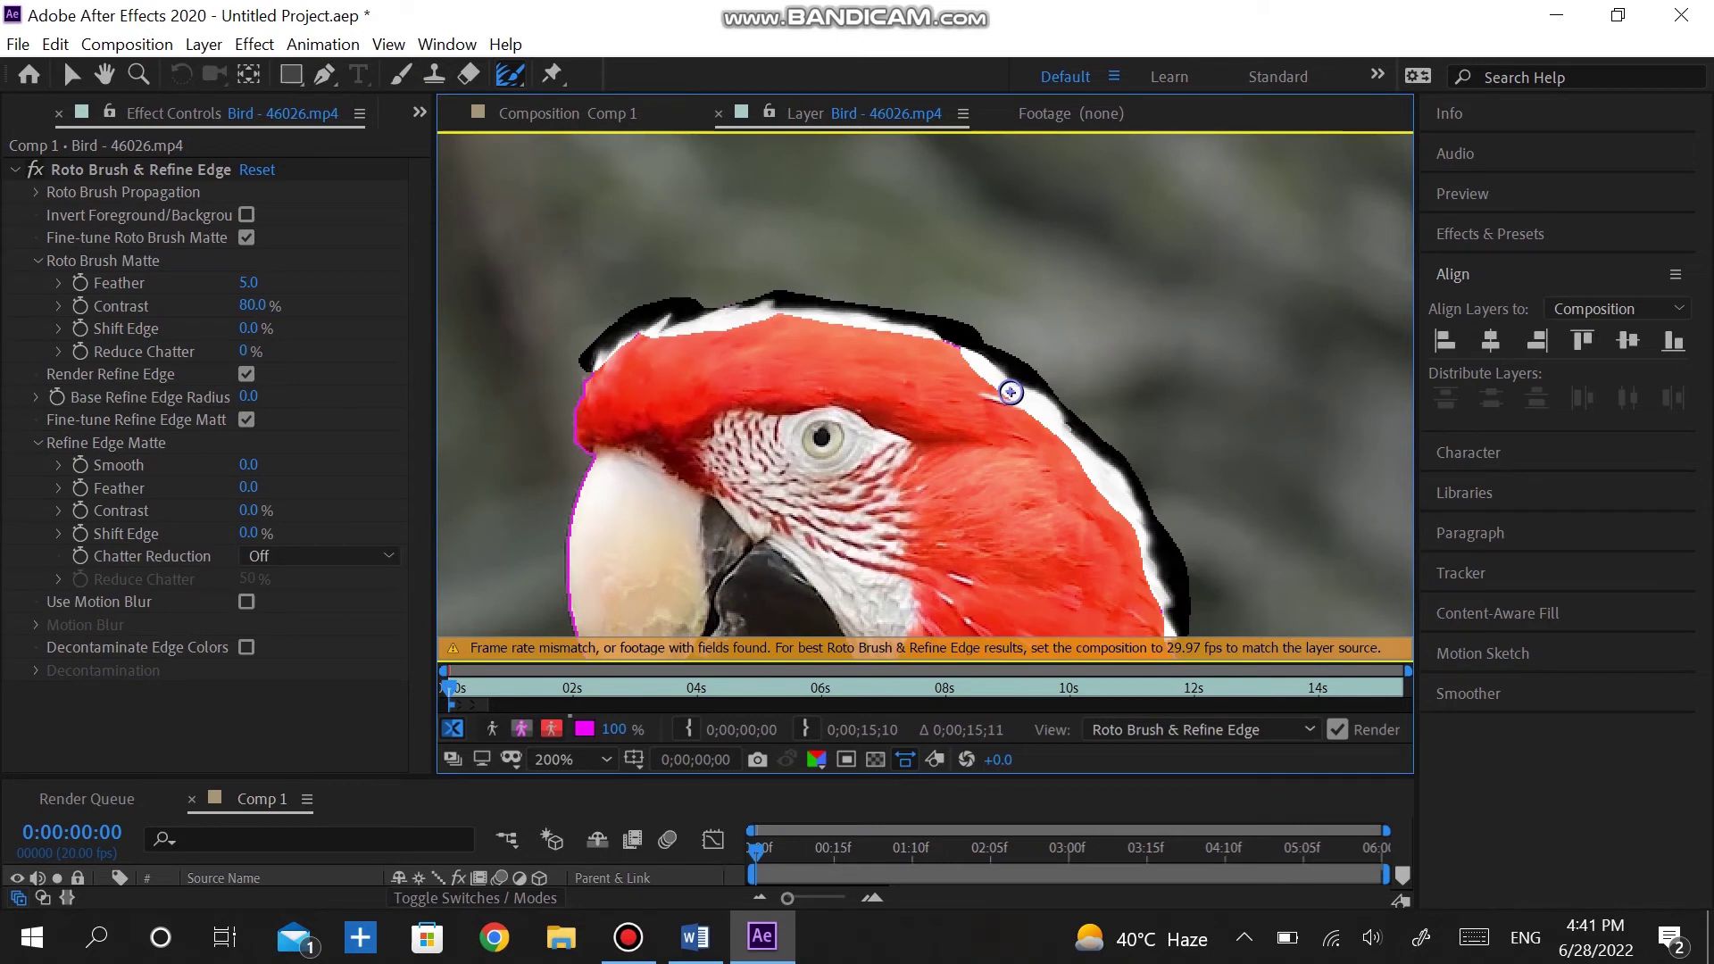
{"action": "scroll", "coordinate": [1010, 386], "scroll_direction": "down", "scroll_amount": 1}
{"action": "left_click_drag", "start_coordinate": [956, 485], "coordinate": [937, 400]}
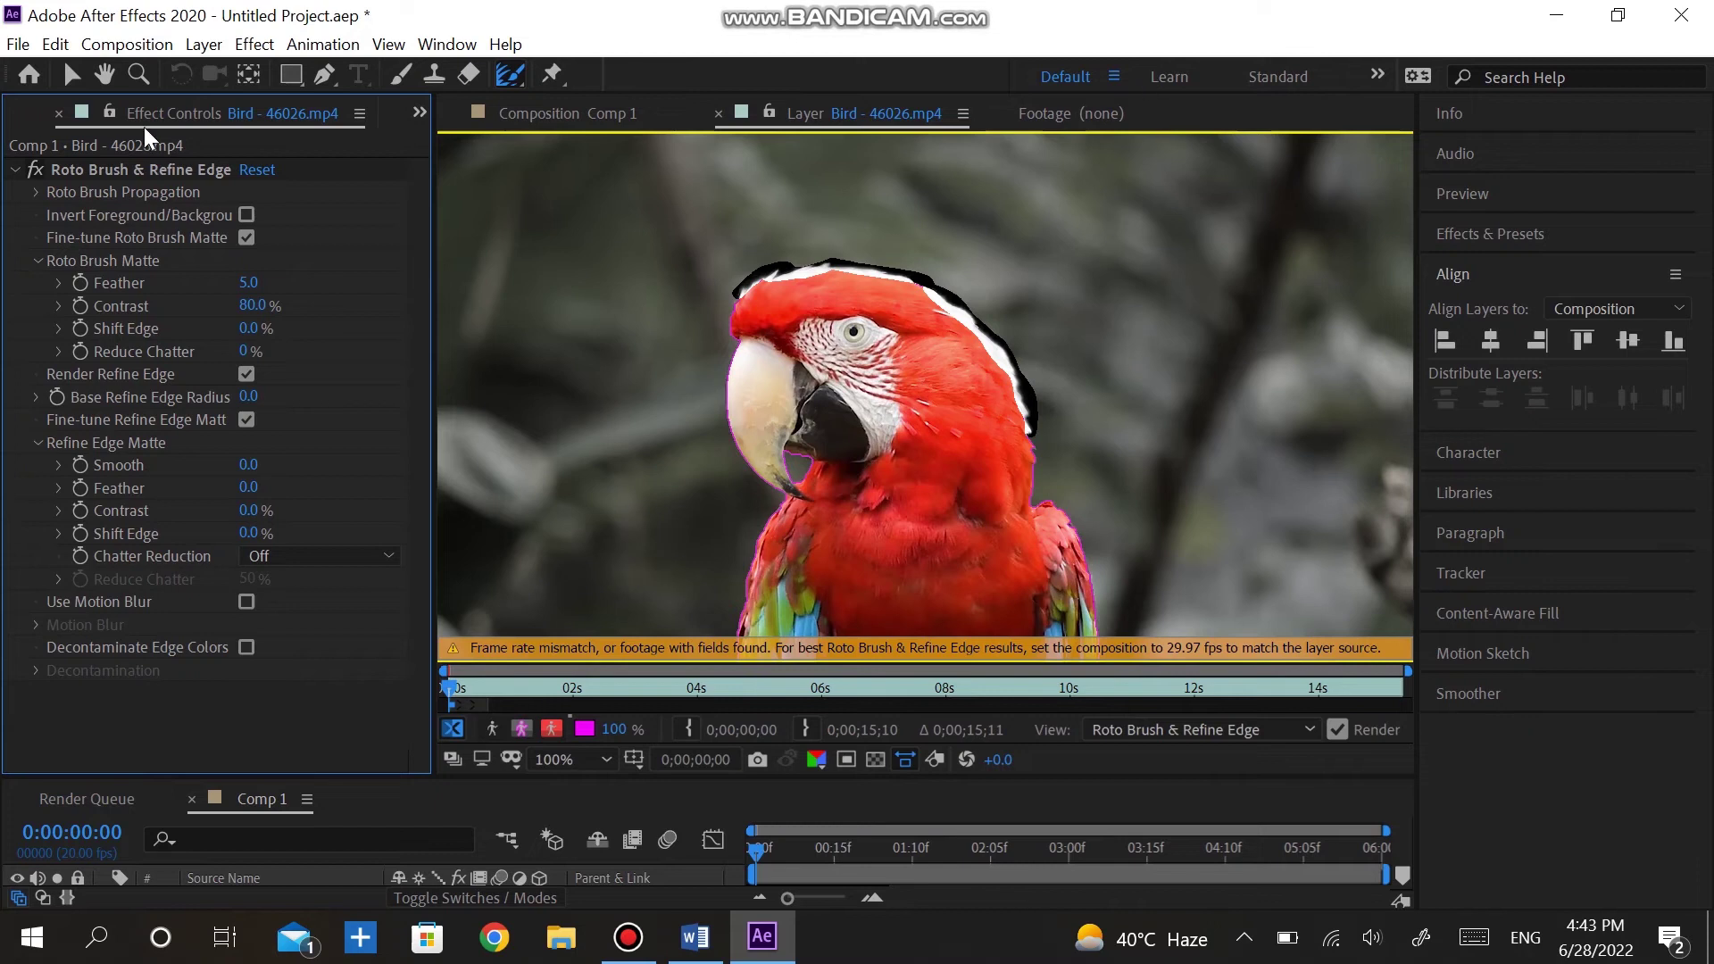
Step: Switch to the Selection tool and scrub forward through the first second of the bird layer to propagate the Roto Brush matte
{"action": "left_click", "coordinate": [71, 76]}
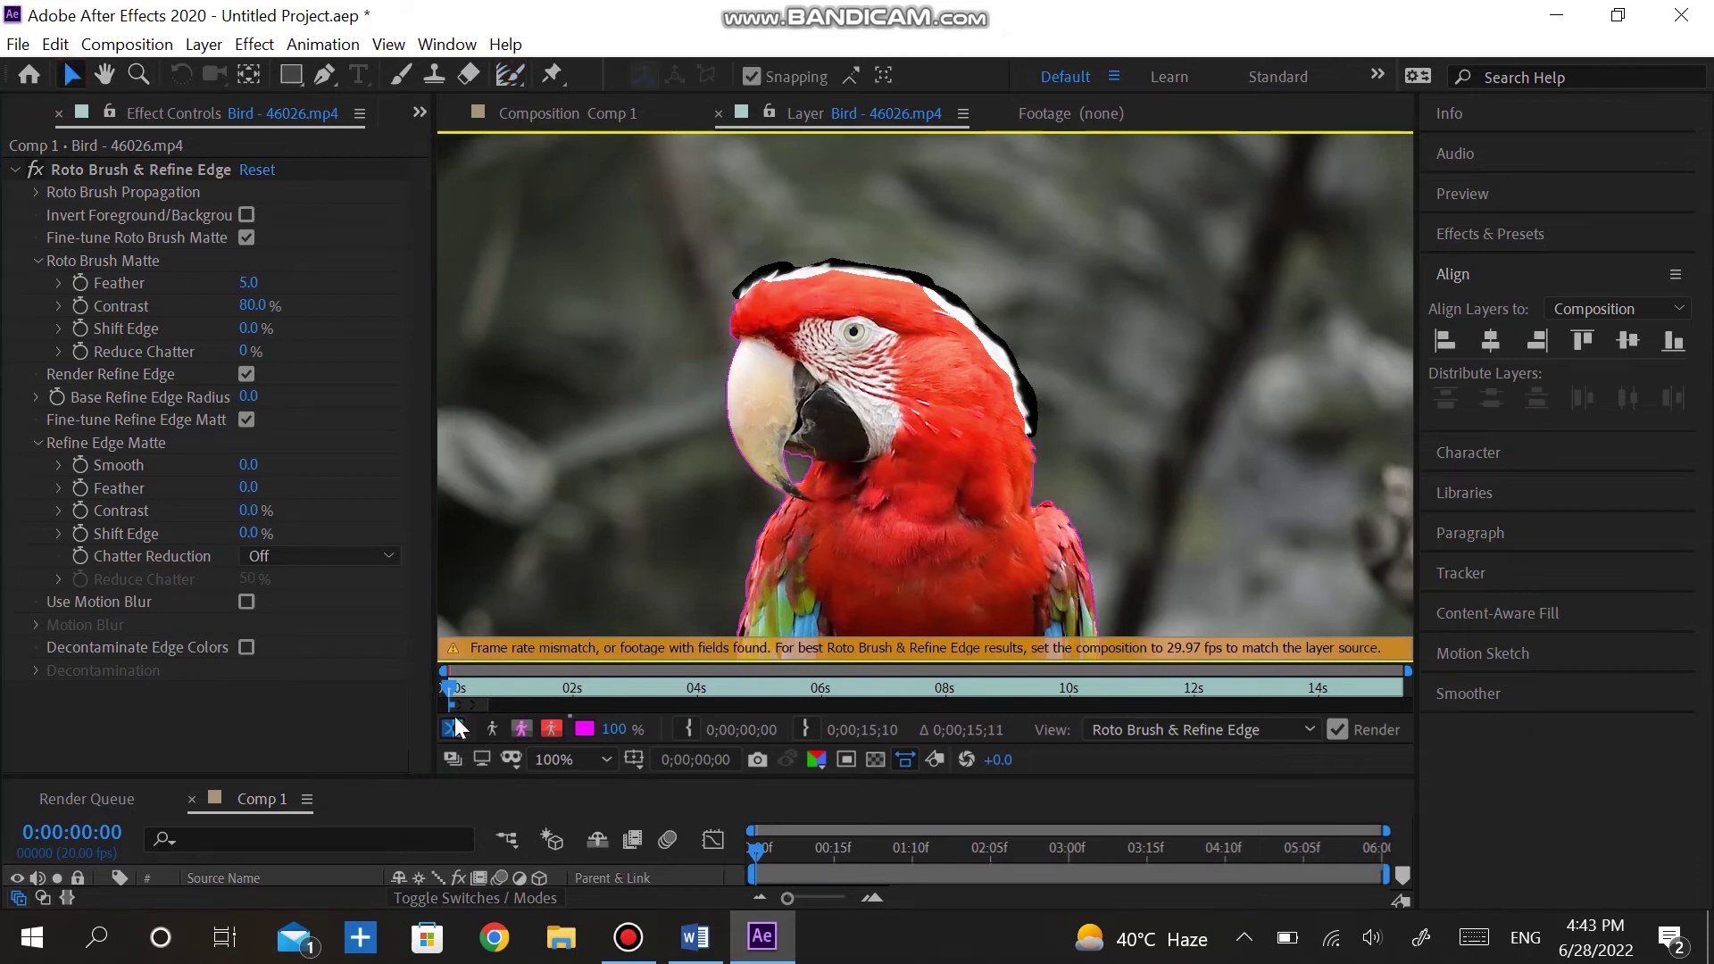
{"action": "left_click_drag", "start_coordinate": [452, 690], "coordinate": [515, 690]}
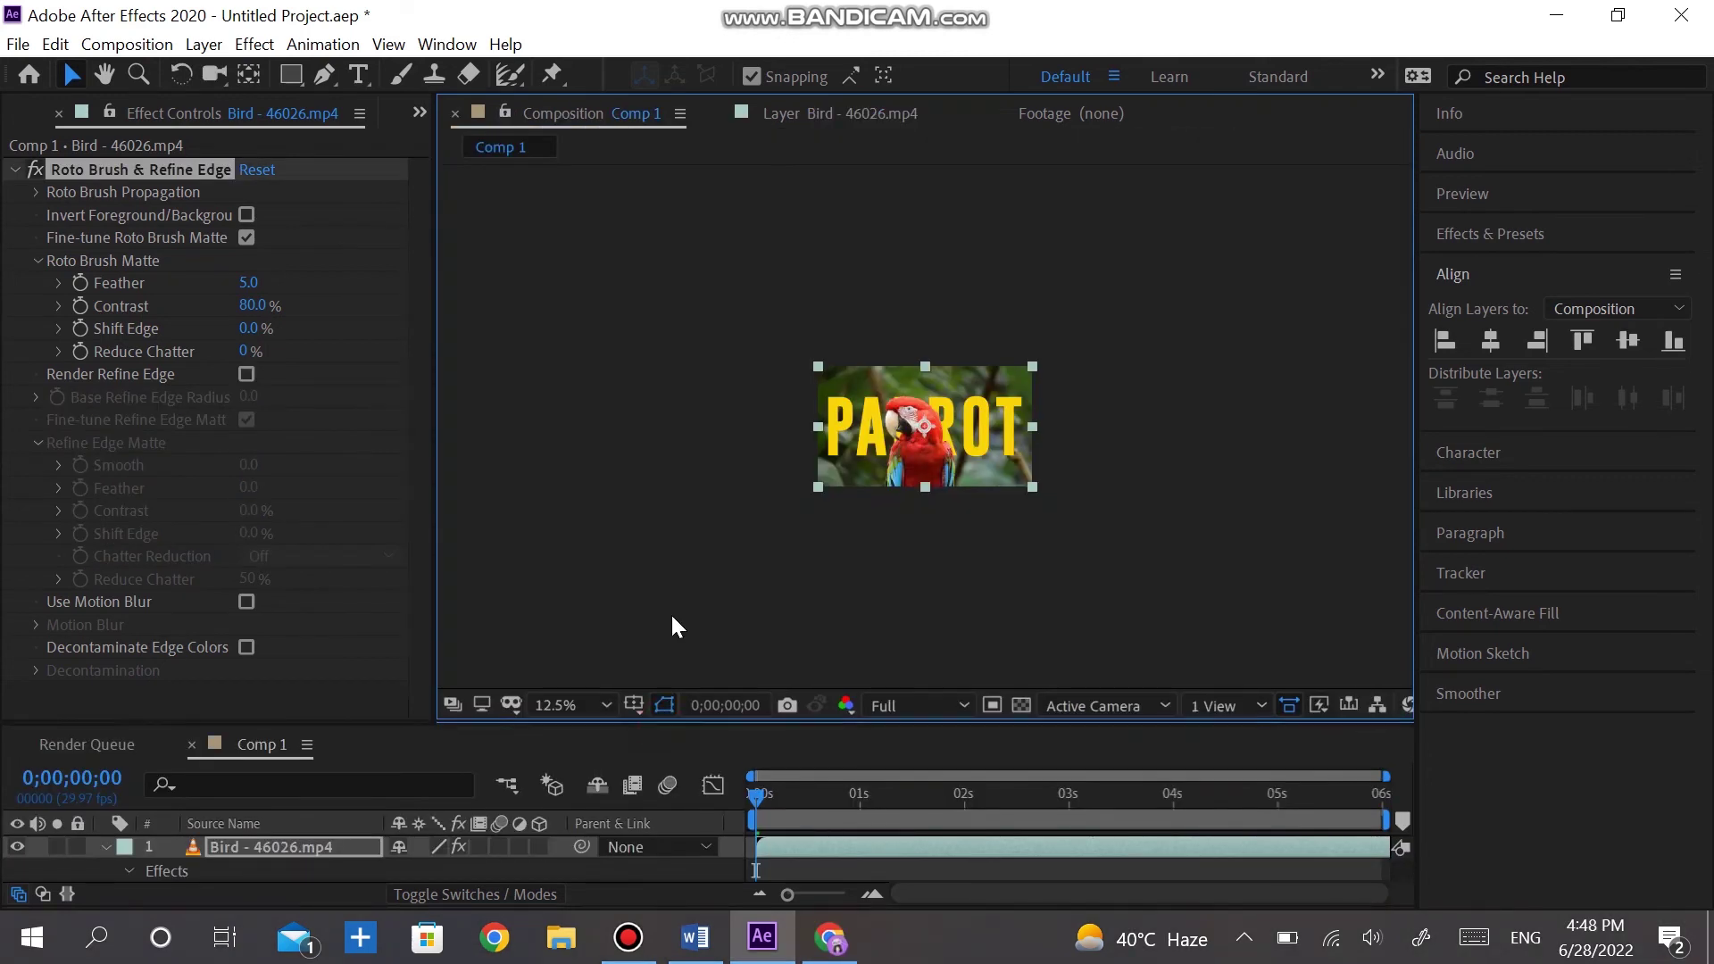
Step: Fit the composition in an enlarged view, collapse the top bird layer's properties, and play a preview of the text behind the parrot
{"action": "left_click_drag", "start_coordinate": [671, 714], "coordinate": [672, 613]}
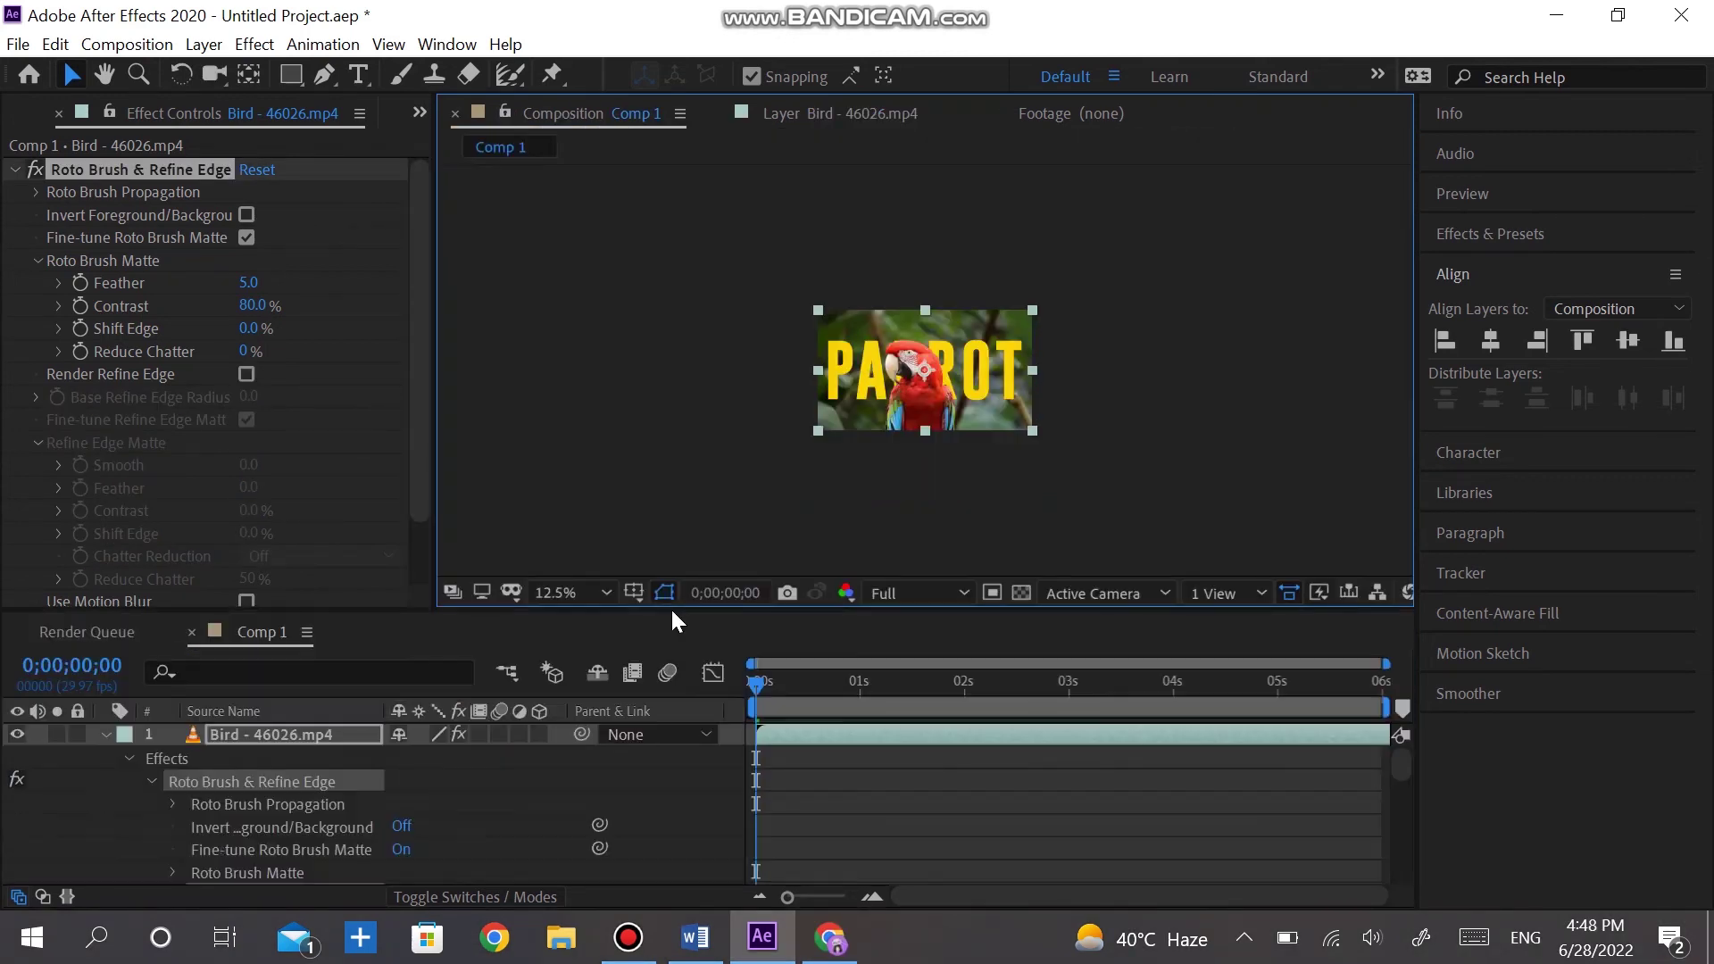
{"action": "left_click", "coordinate": [596, 592]}
{"action": "left_click", "coordinate": [577, 114]}
{"action": "key", "text": "shift+slash"}
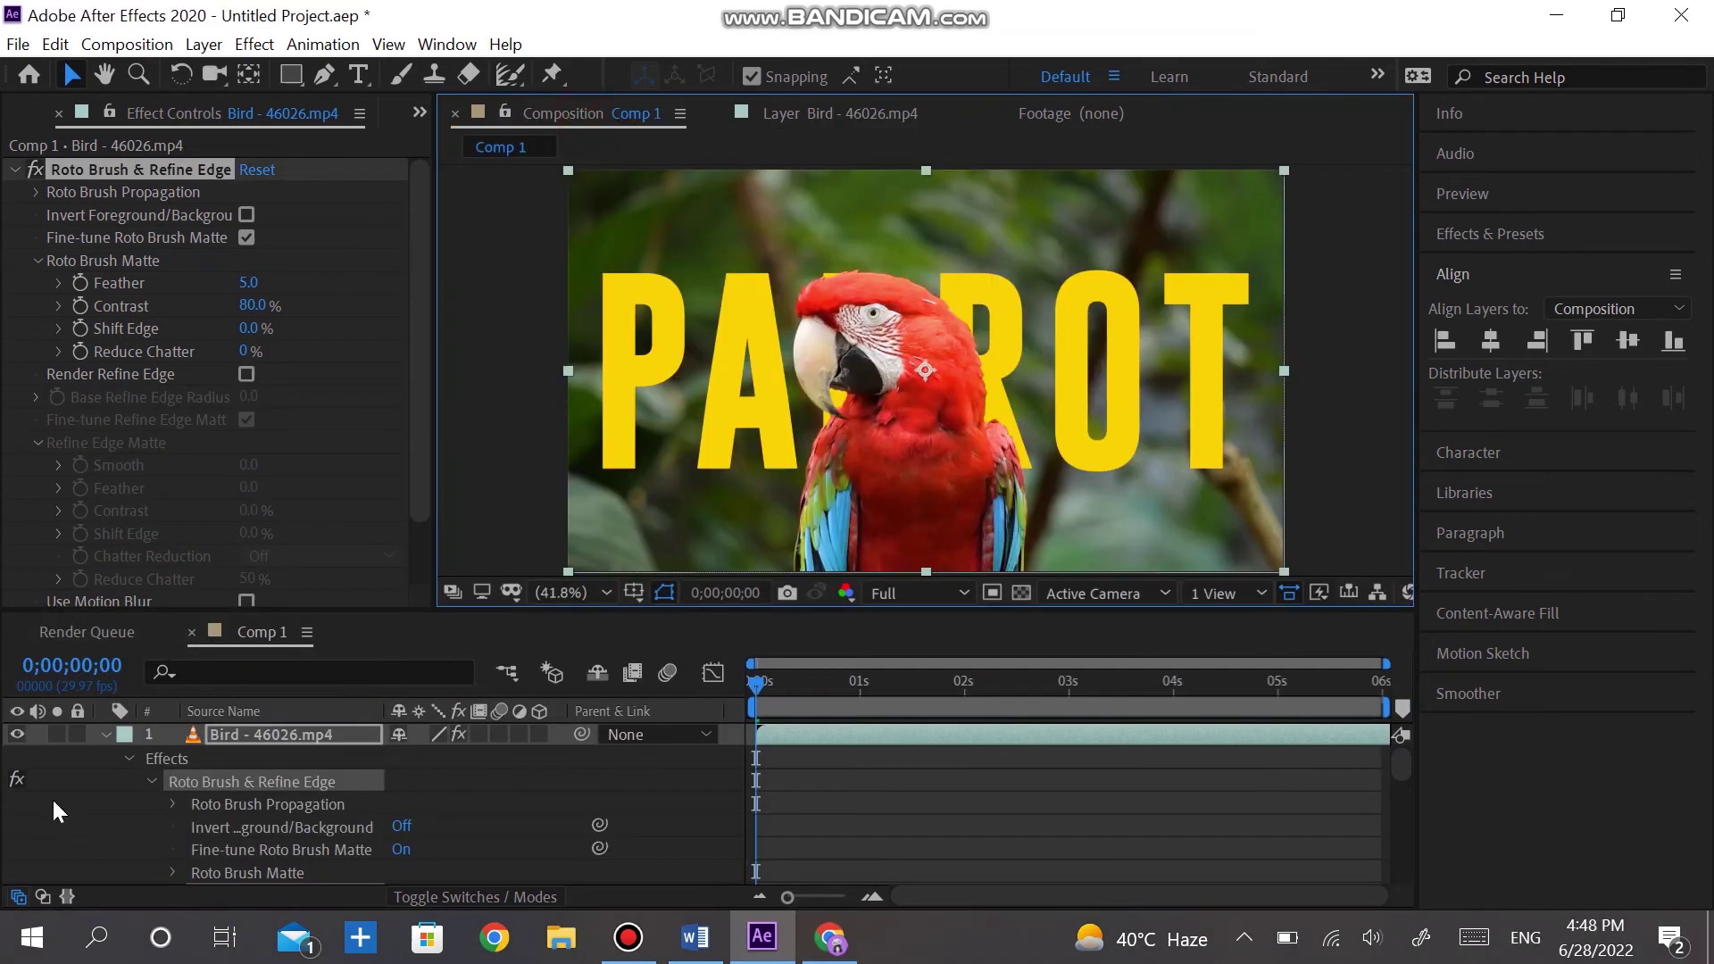
{"action": "left_click", "coordinate": [105, 733]}
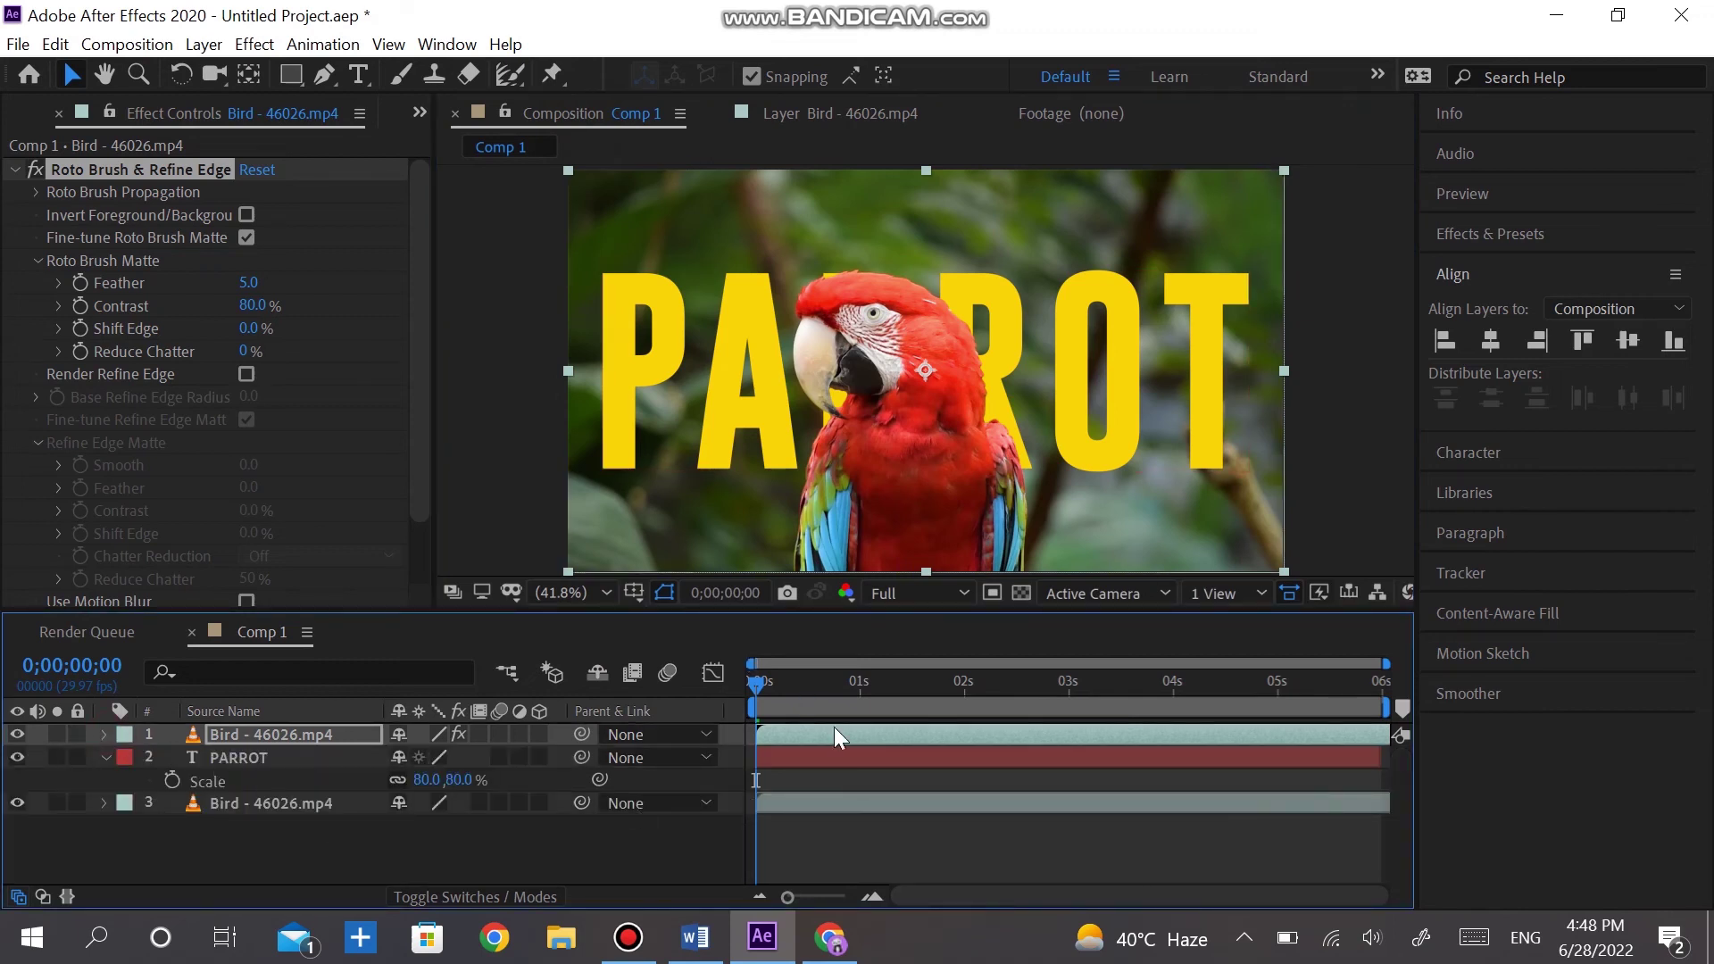
{"action": "key", "text": "space"}
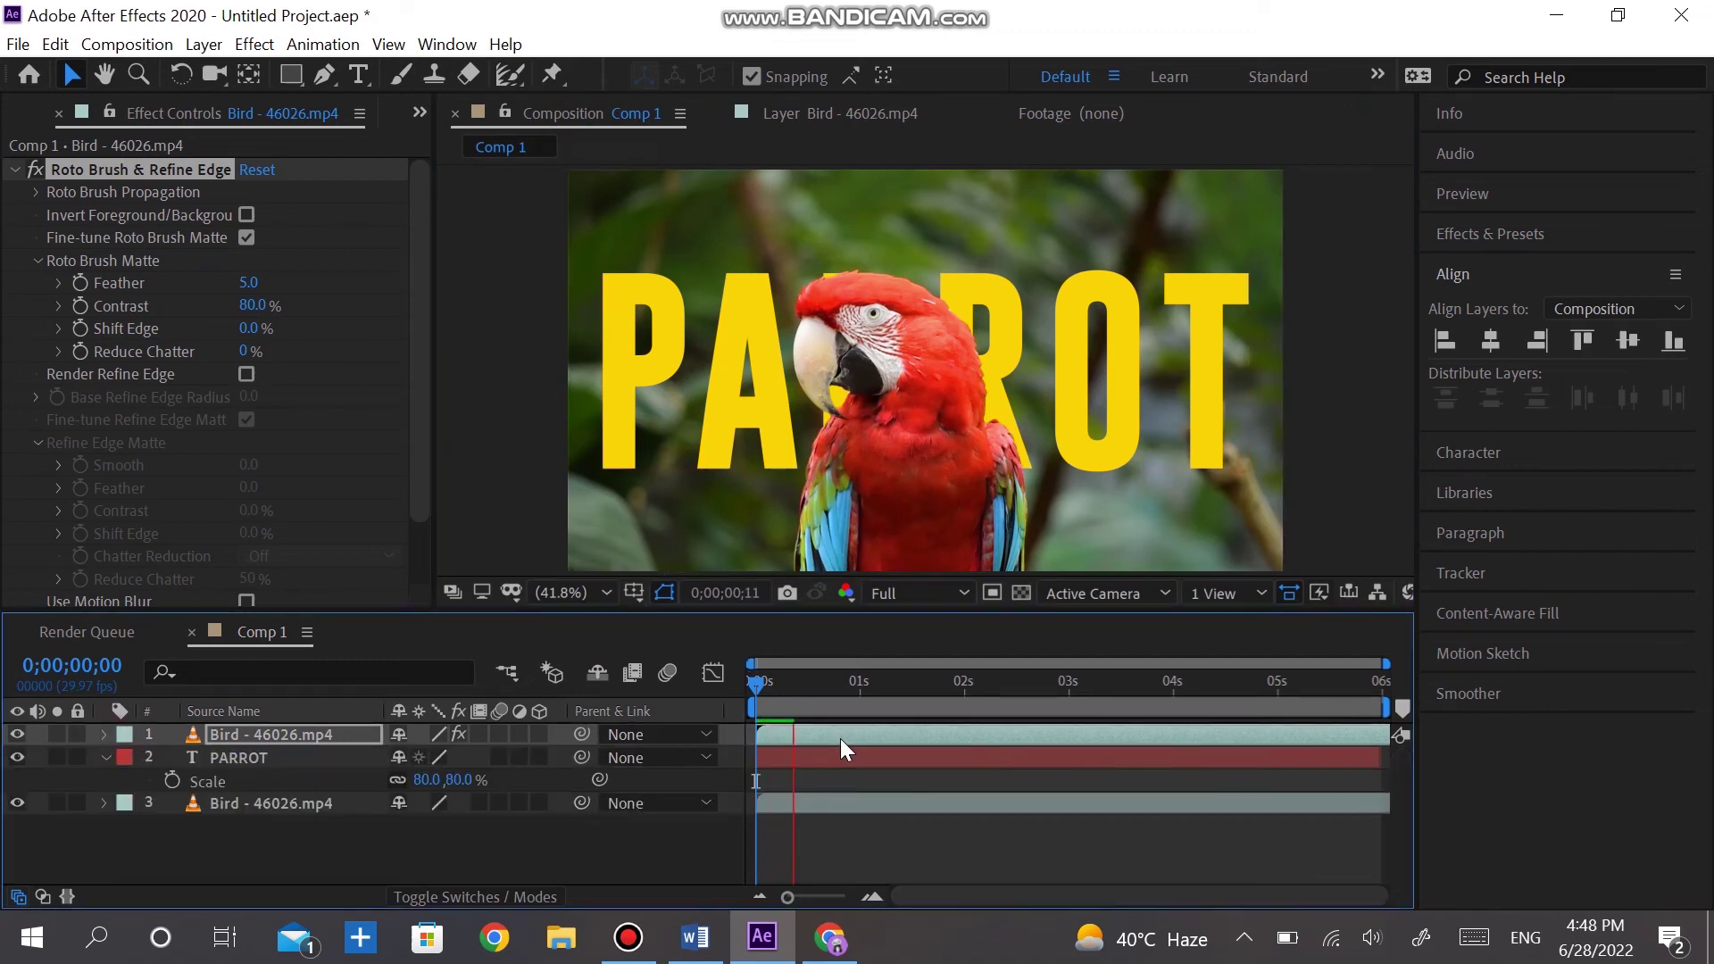